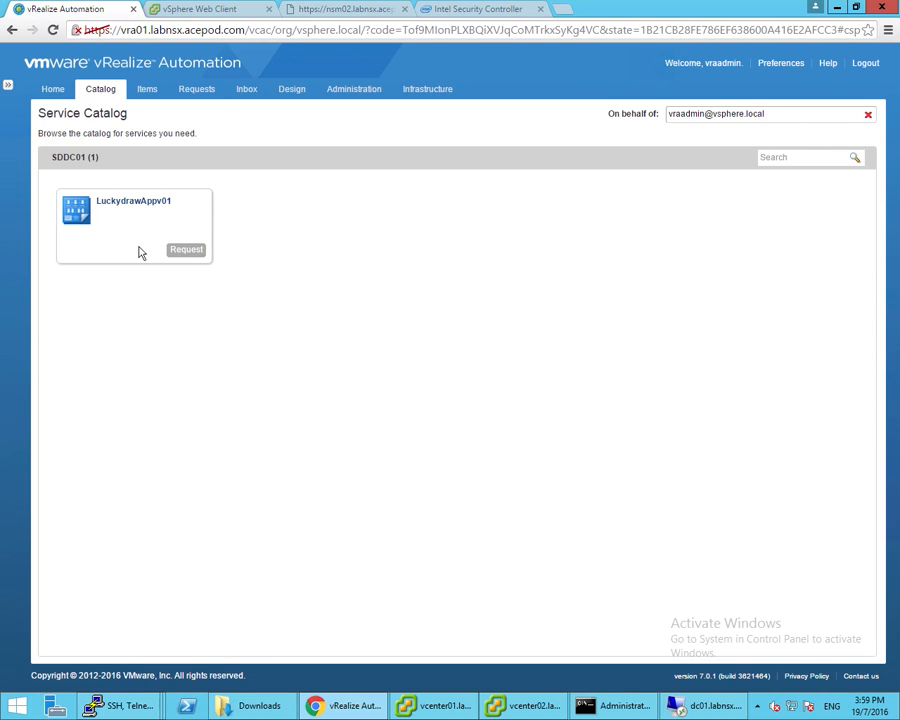
{"action": "left_click", "coordinate": [284, 96]}
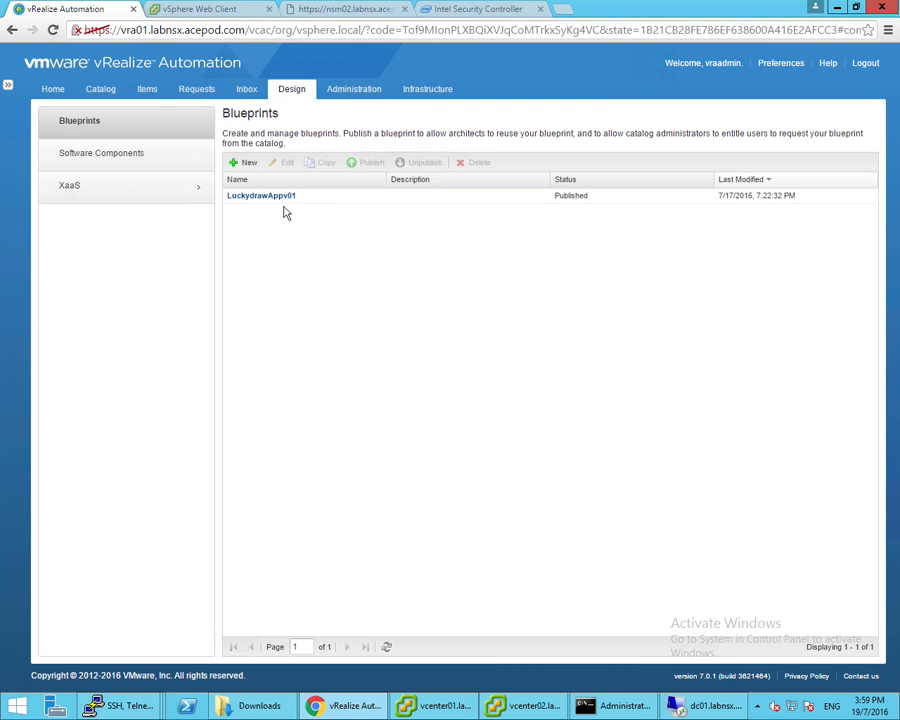
{"action": "left_click", "coordinate": [278, 200]}
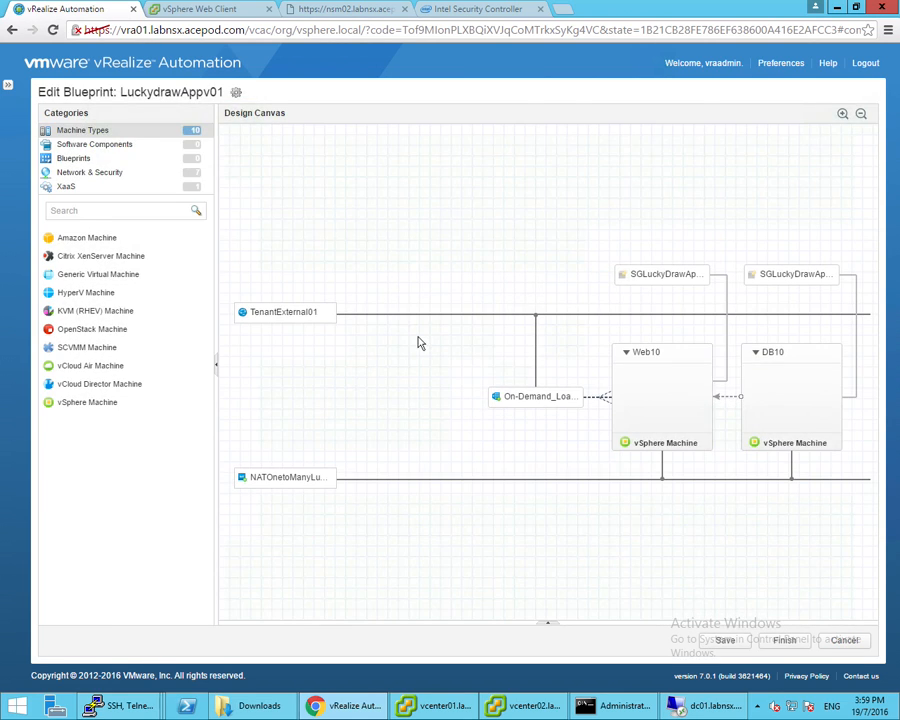
{"action": "left_click", "coordinate": [112, 180]}
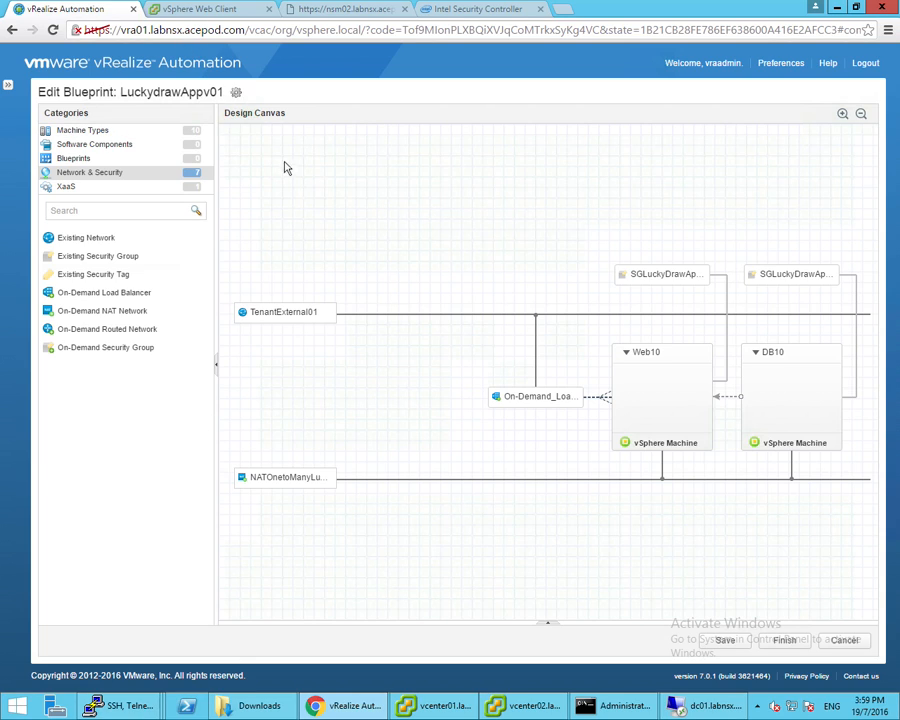
{"action": "left_click", "coordinate": [843, 640]}
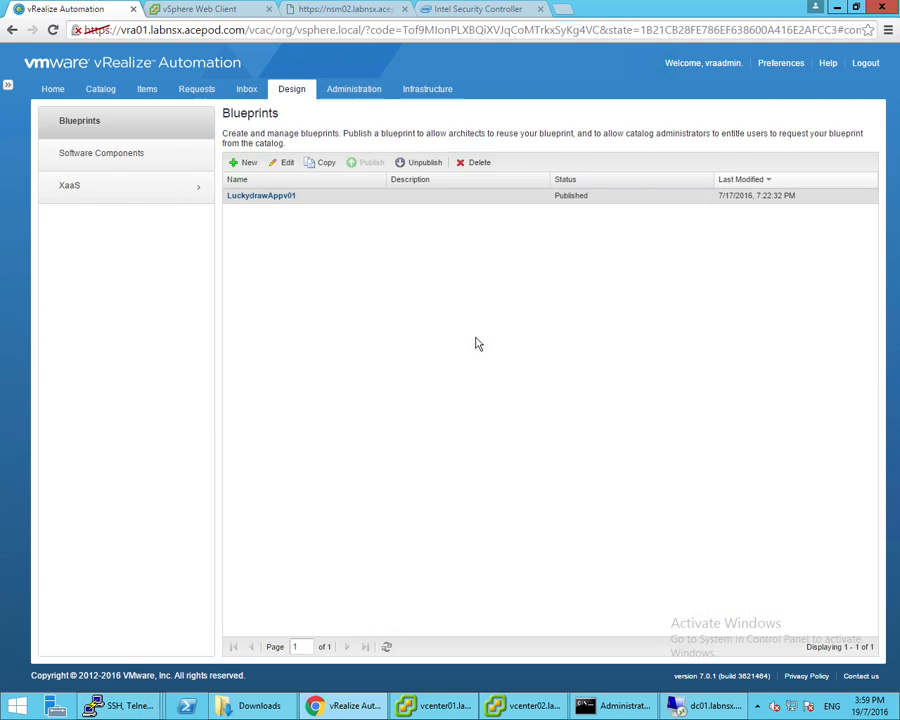
{"action": "left_click", "coordinate": [100, 89]}
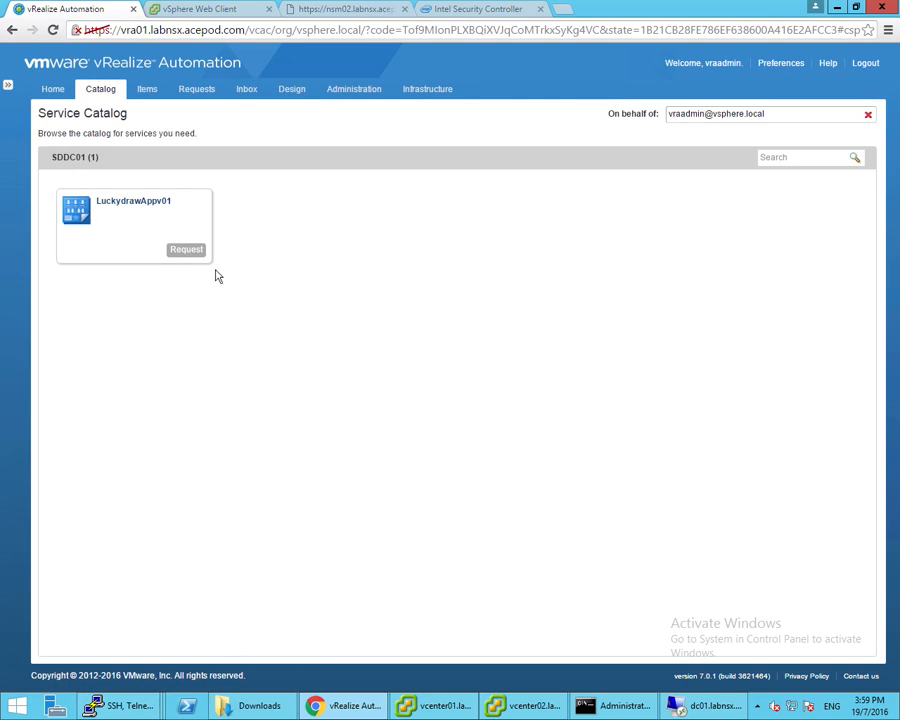
Request one LuckydrawAppv01 deployment with DB10 and Web10 from the catalog and acknowledge the confirmation
{"action": "left_click", "coordinate": [180, 251]}
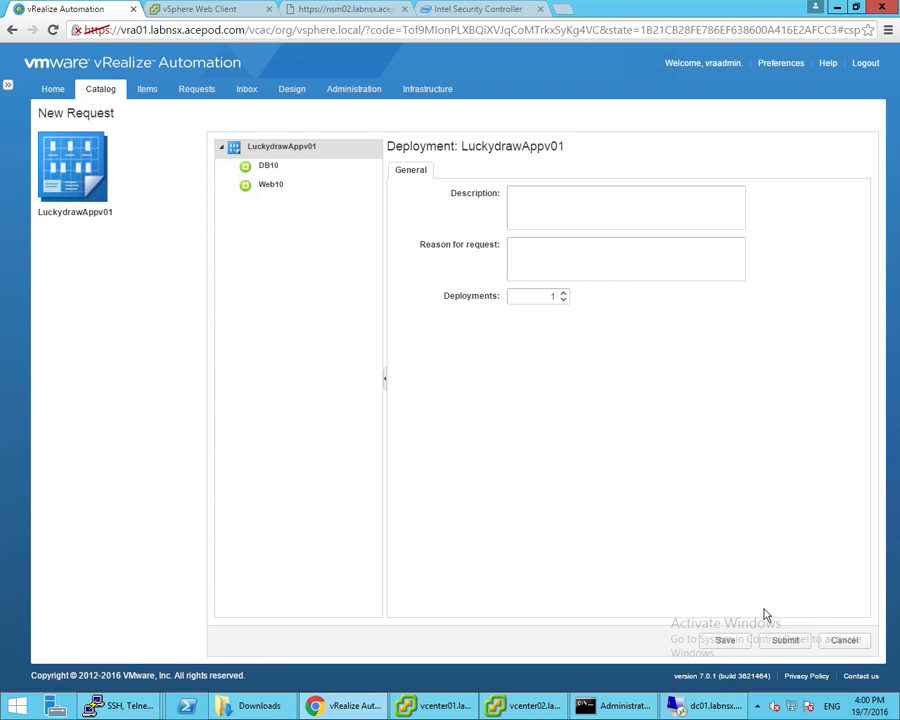
{"action": "left_click", "coordinate": [782, 645]}
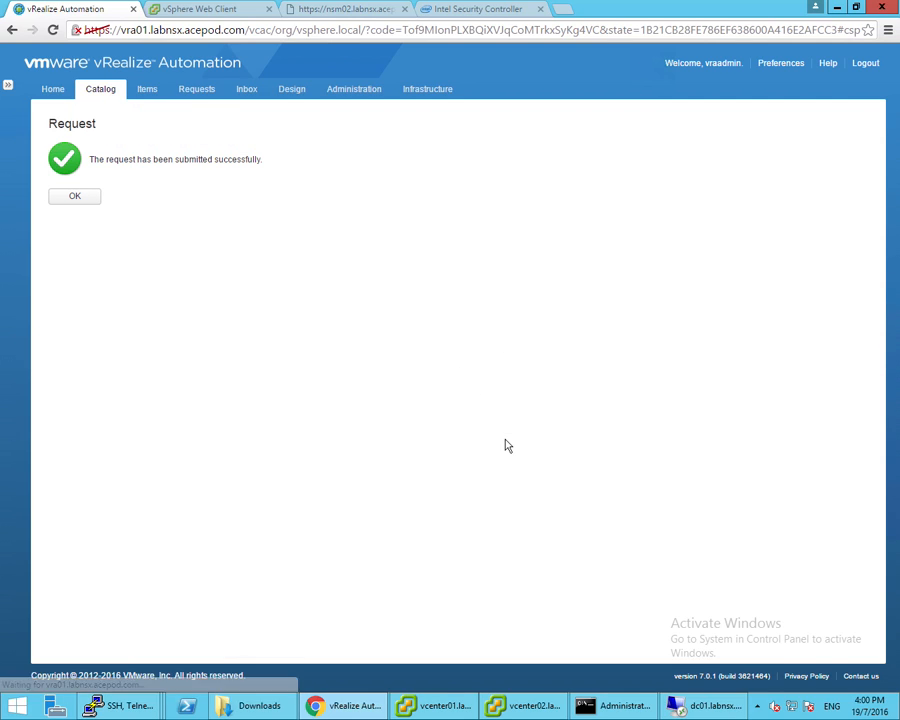
{"action": "left_click", "coordinate": [80, 199]}
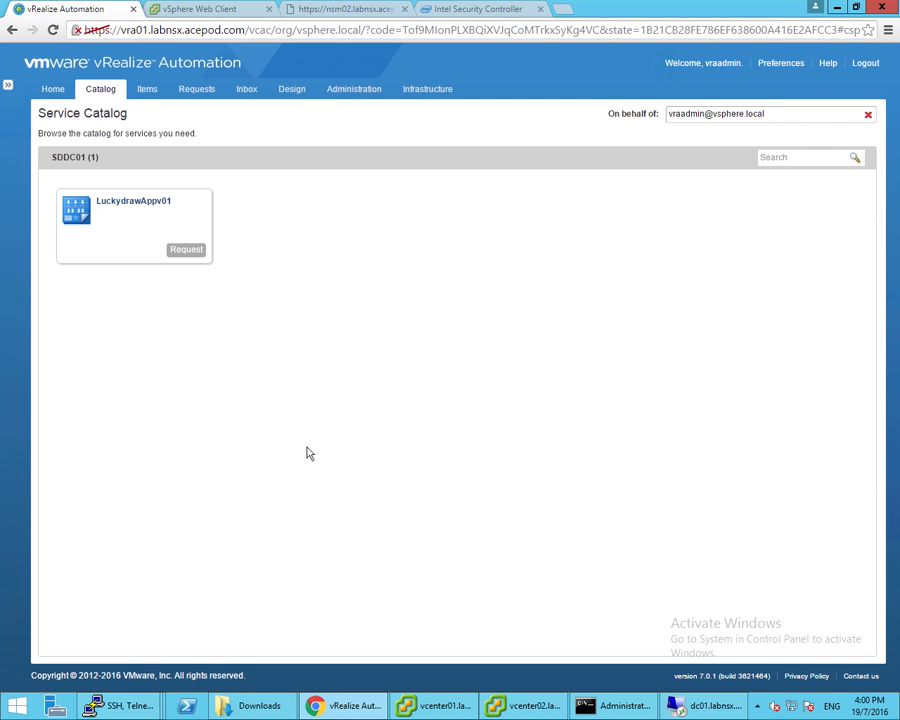
Show NSX Manager 10.206.1.142's firewall rules with the LuckyDrawApp section expanded
{"action": "left_click", "coordinate": [201, 9]}
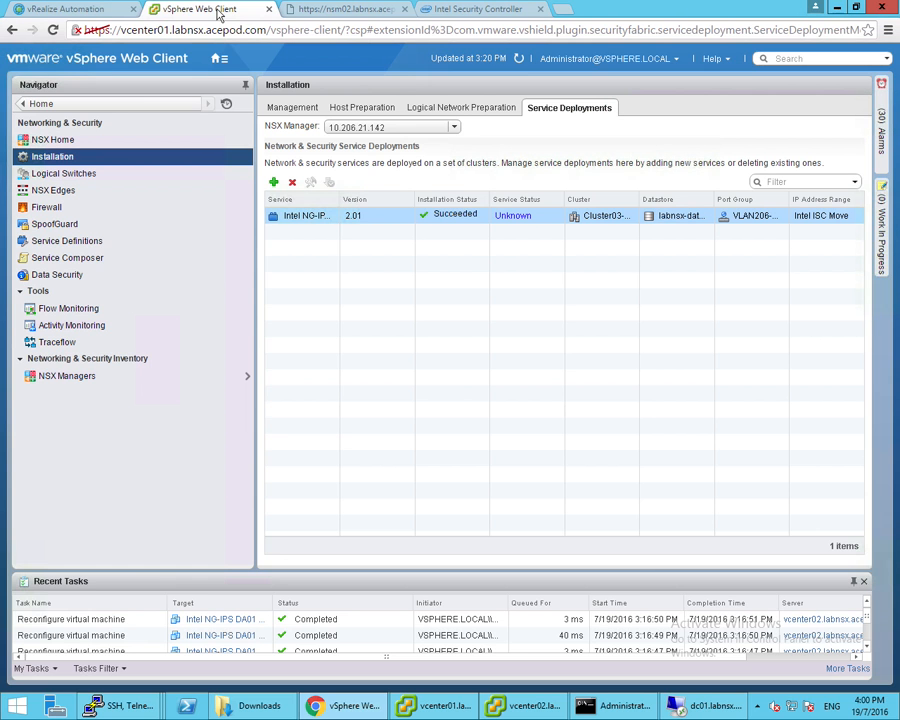
{"action": "left_click", "coordinate": [46, 207]}
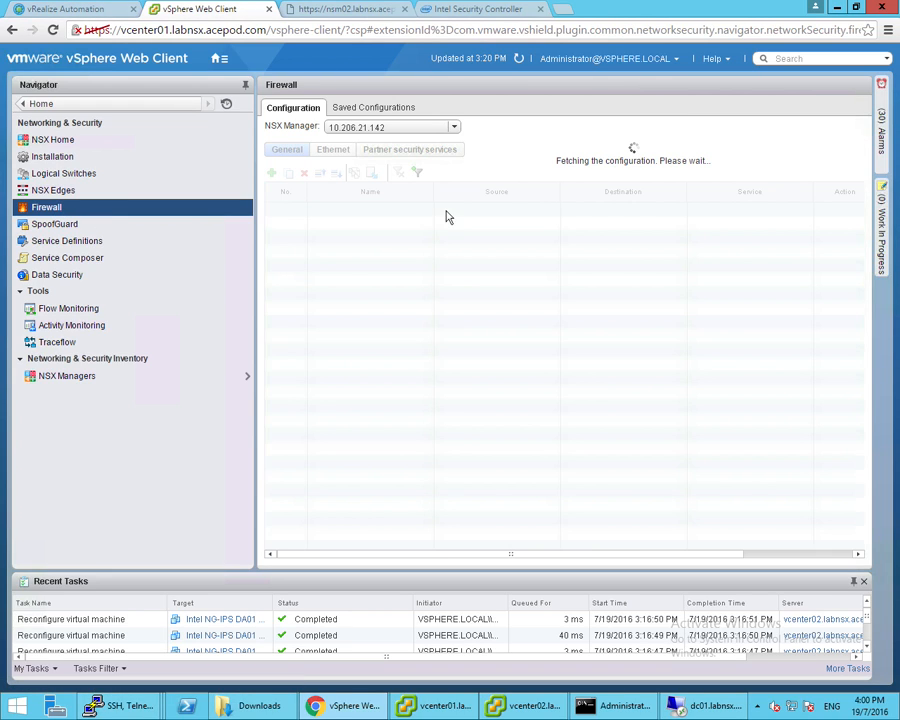
{"action": "left_click", "coordinate": [375, 127]}
{"action": "left_click", "coordinate": [370, 142]}
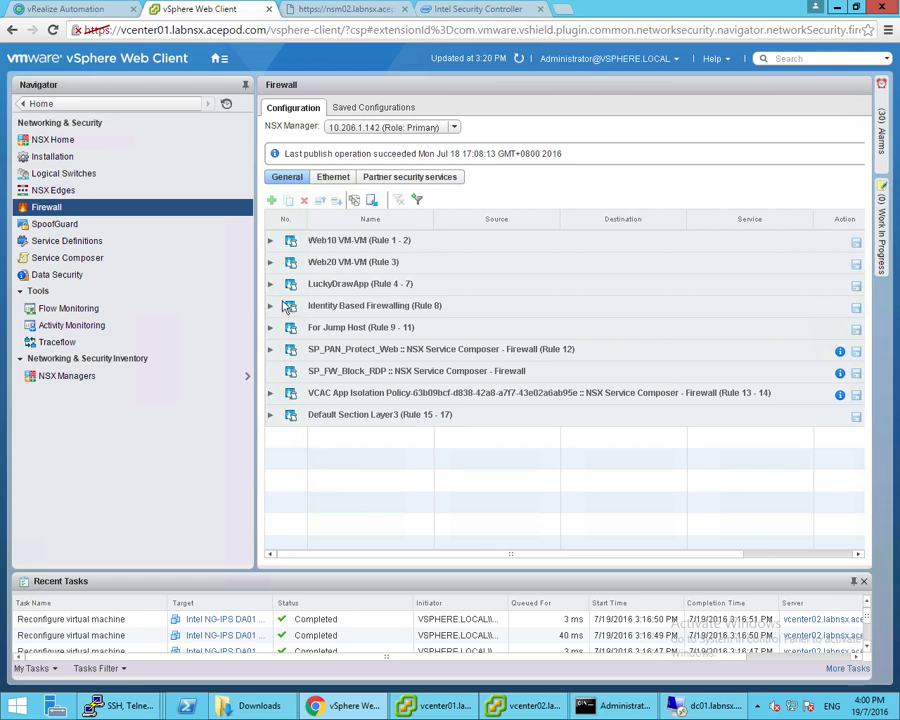
{"action": "left_click", "coordinate": [270, 285]}
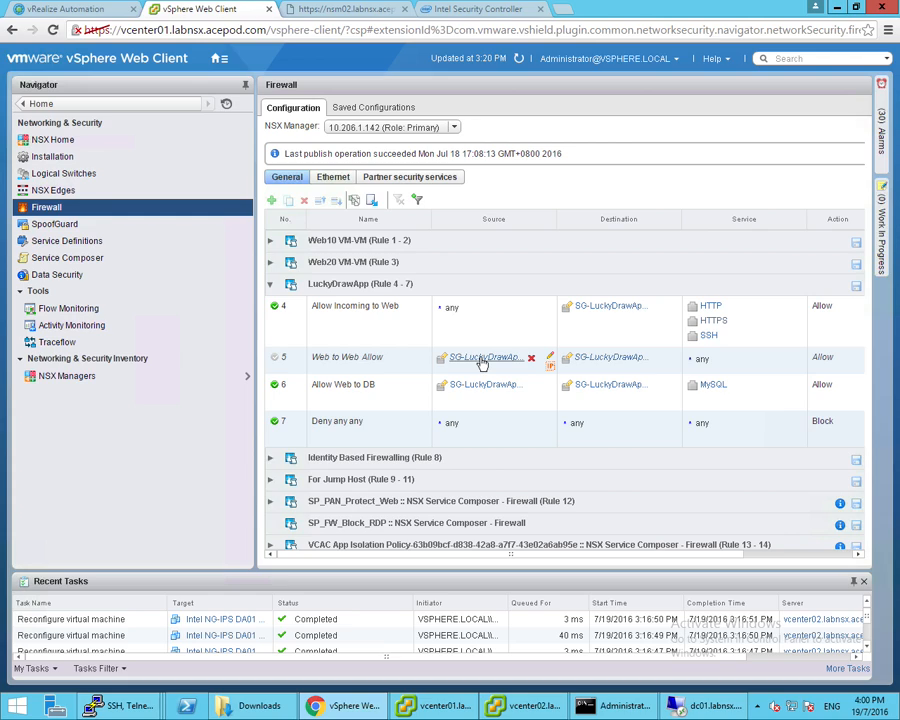
Check the VM members of SG-LuckyDrawApp-Web in rule 5, then return to vRealize Automation
{"action": "left_click", "coordinate": [482, 362]}
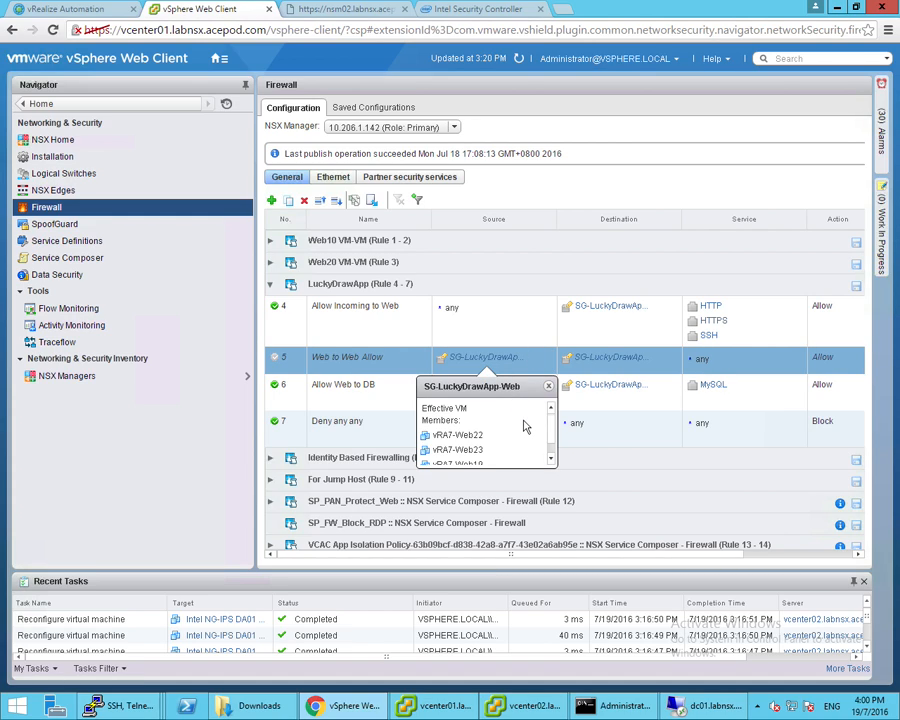
{"action": "scroll", "coordinate": [524, 427], "scroll_direction": "down", "scroll_amount": 1}
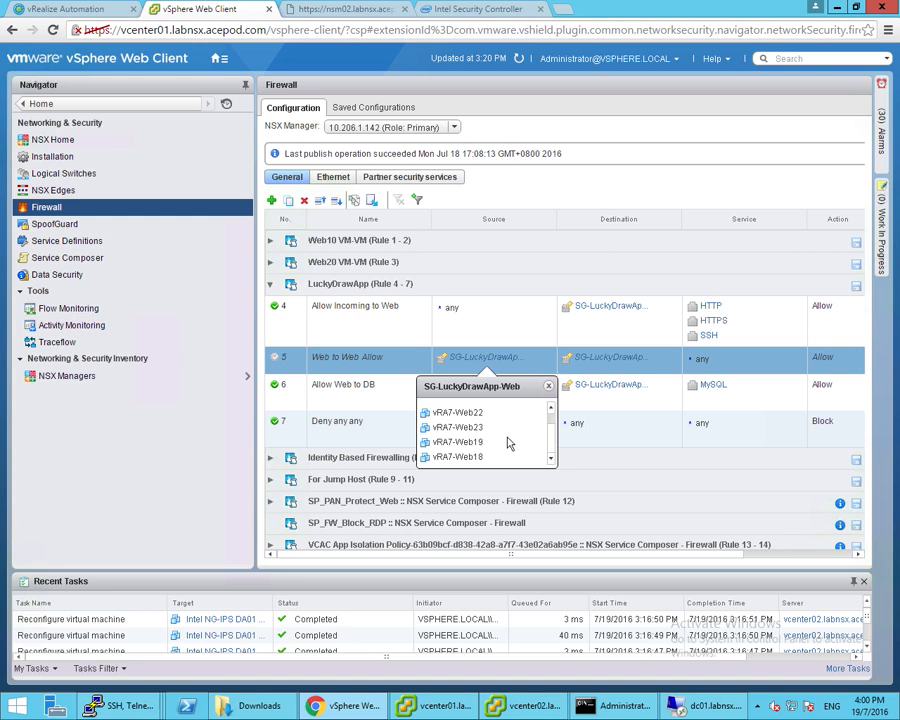
{"action": "left_click", "coordinate": [458, 704]}
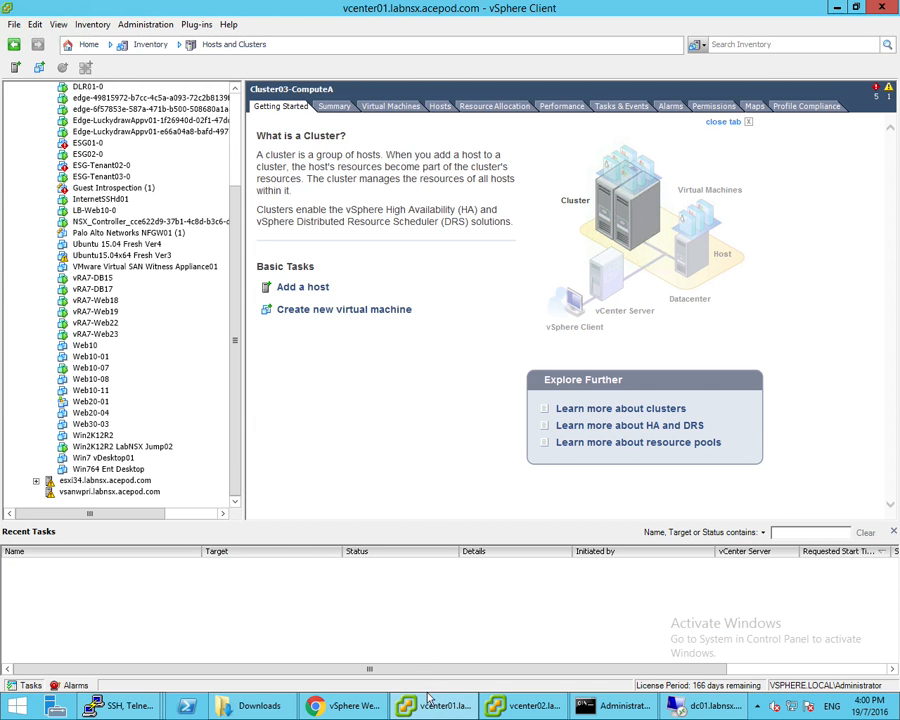
{"action": "left_click", "coordinate": [355, 705]}
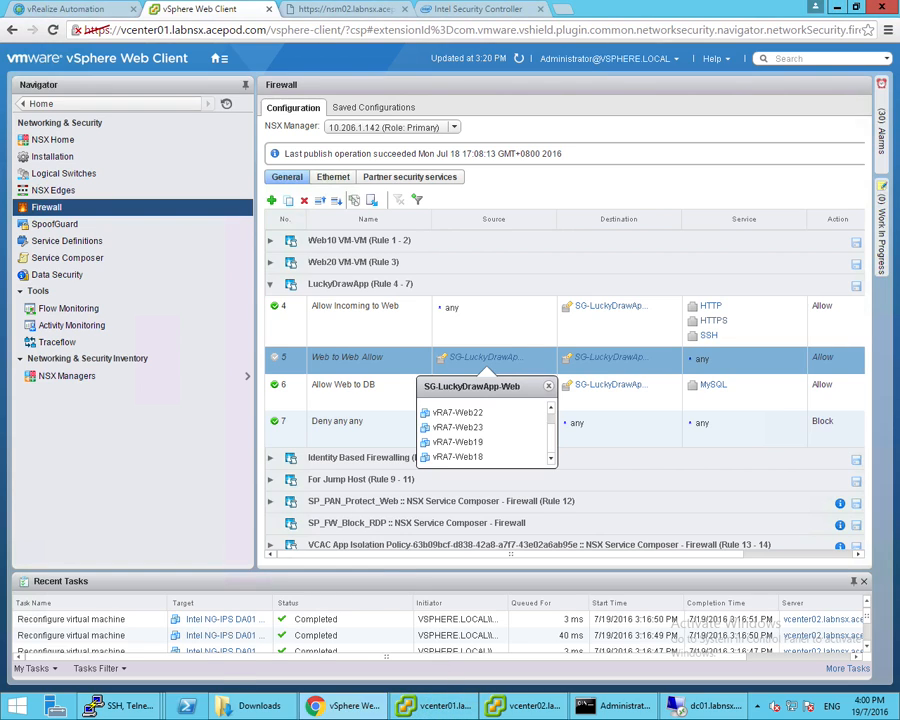
{"action": "left_click", "coordinate": [362, 703]}
{"action": "left_click", "coordinate": [358, 706]}
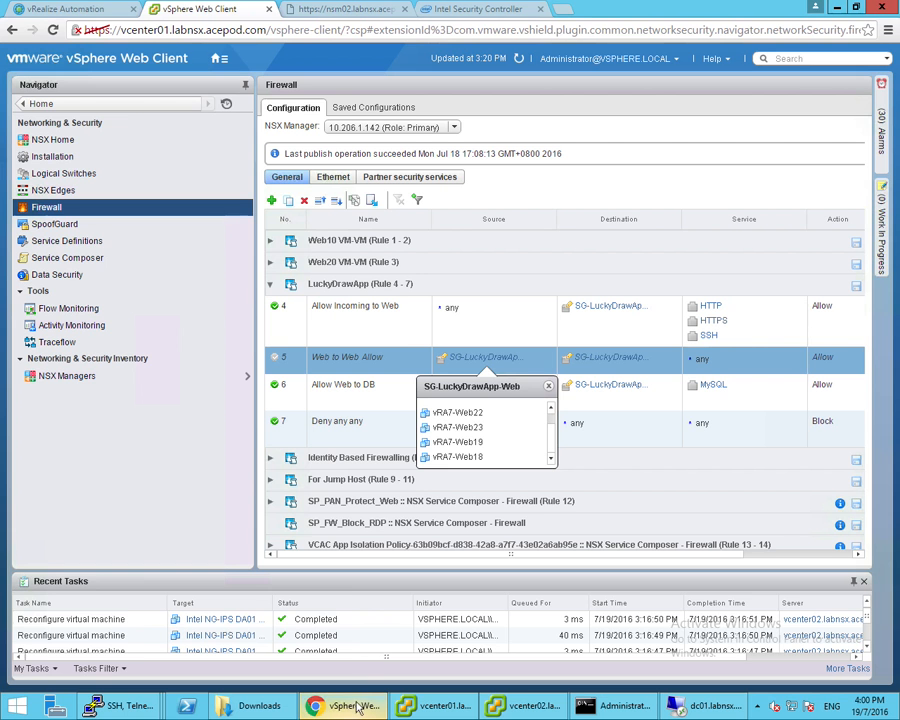
{"action": "left_click", "coordinate": [110, 17]}
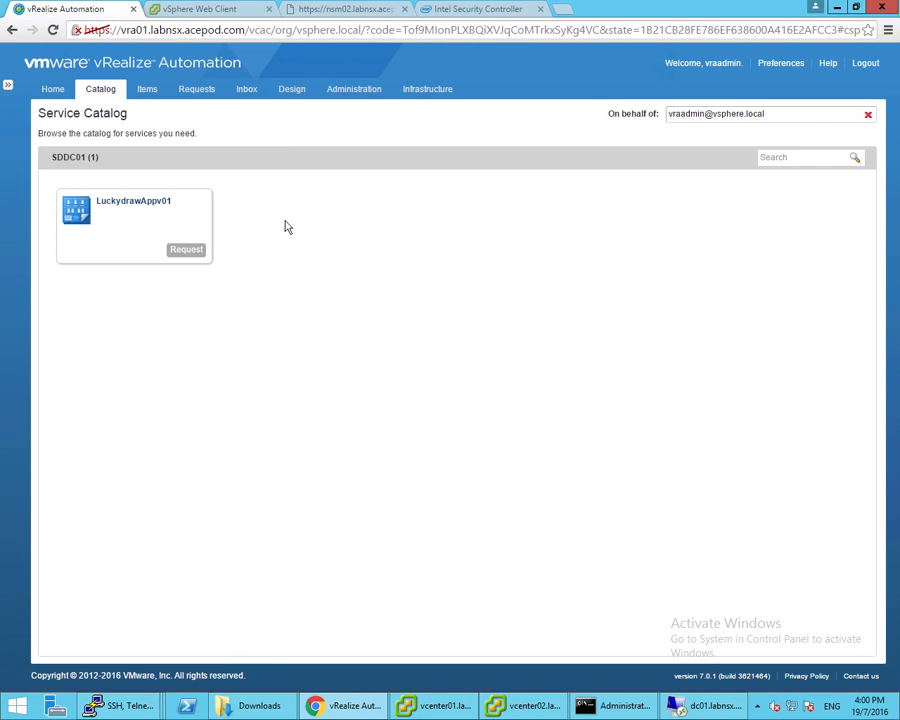
Open Request #39's details showing each component's execution status, with a wider Name column
{"action": "left_click", "coordinate": [199, 95]}
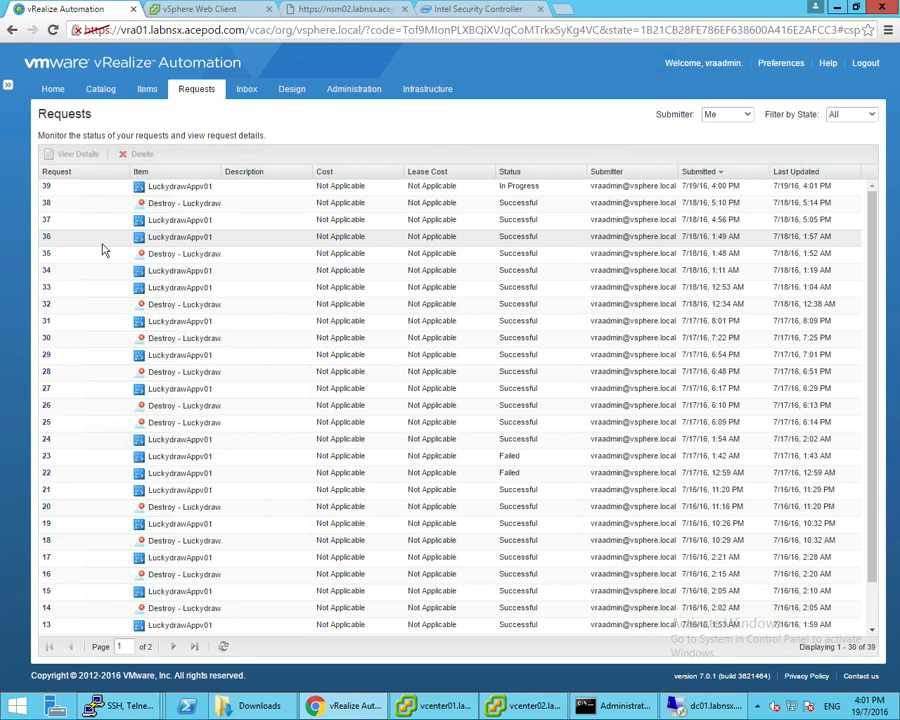
{"action": "double_click", "coordinate": [50, 189]}
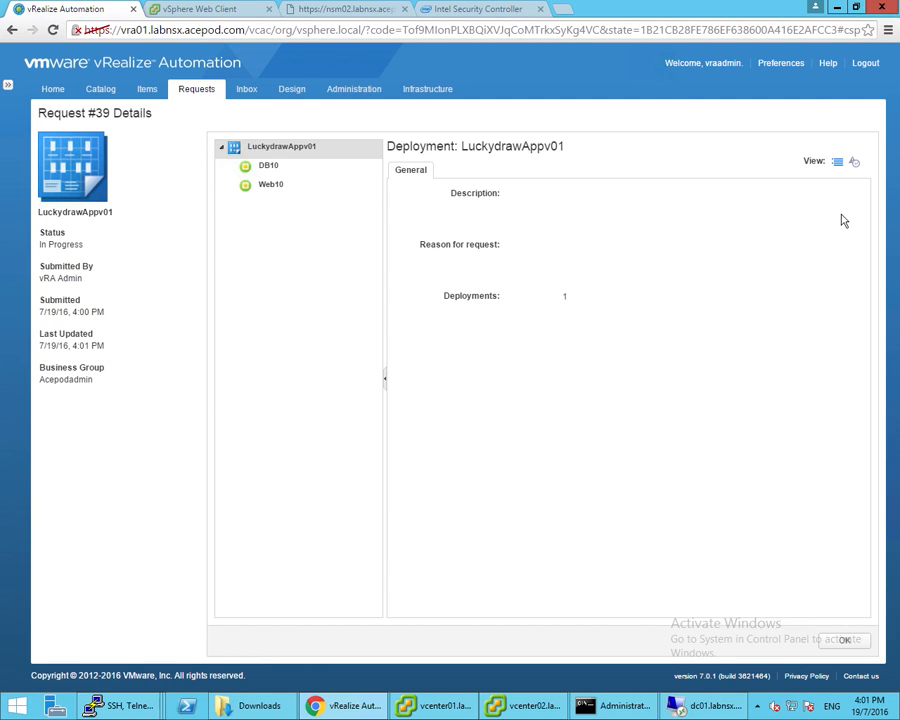
{"action": "left_click", "coordinate": [855, 163]}
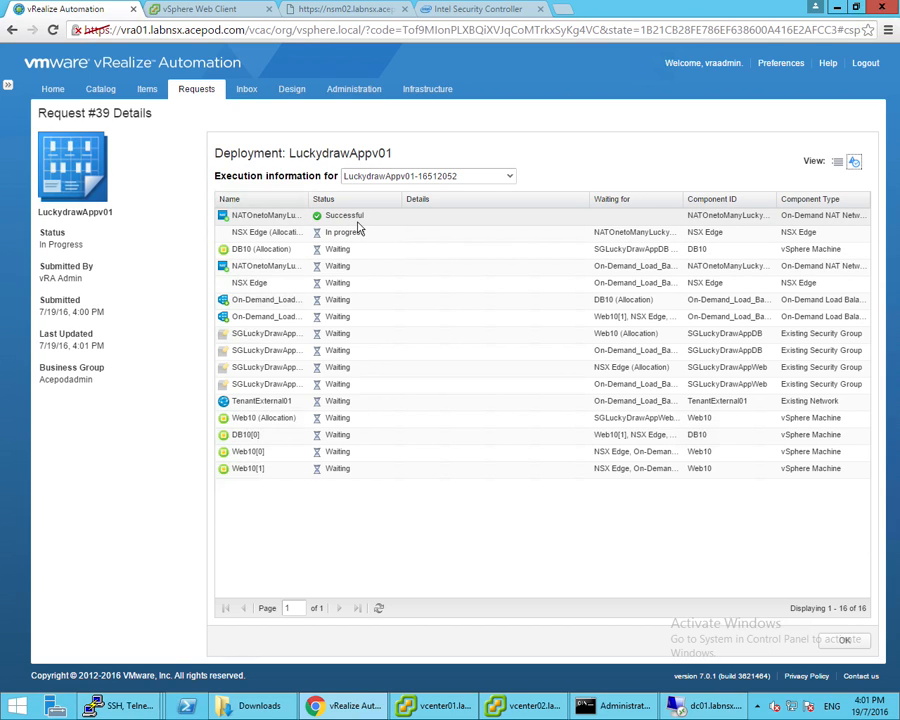
{"action": "left_click_drag", "start_coordinate": [313, 199], "coordinate": [332, 199]}
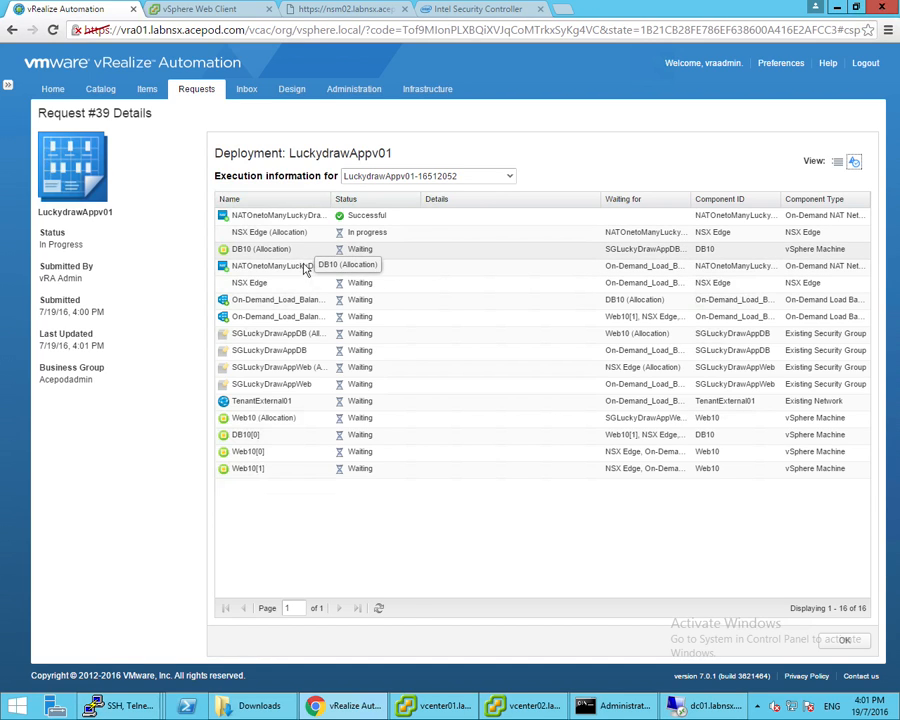
Refresh Request #39's statuses until NSX Edge shows in progress and the machines waiting
{"action": "left_click", "coordinate": [378, 608]}
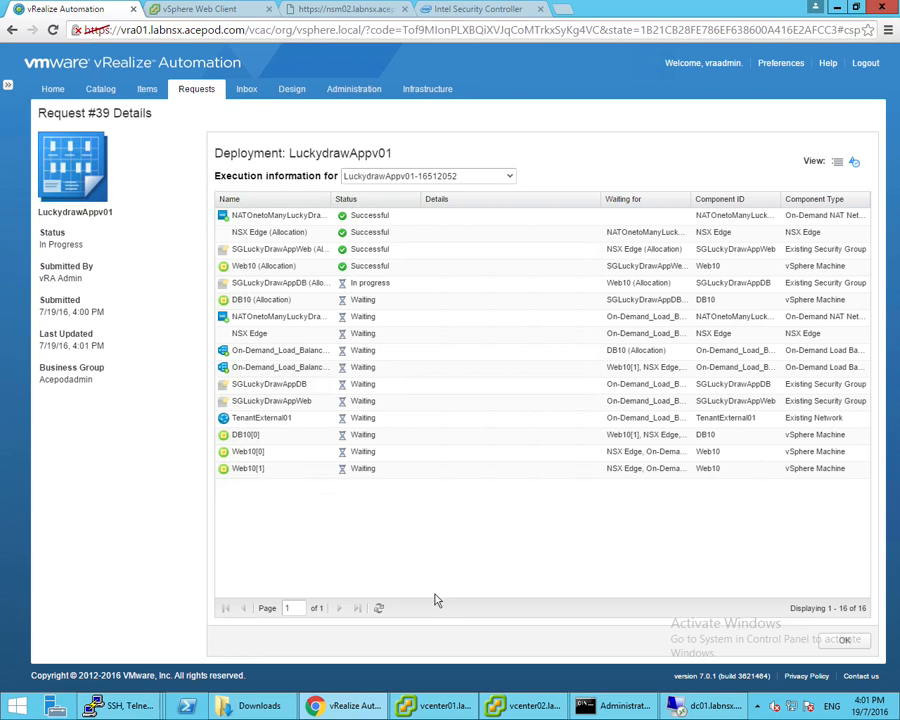
{"action": "left_click", "coordinate": [379, 609]}
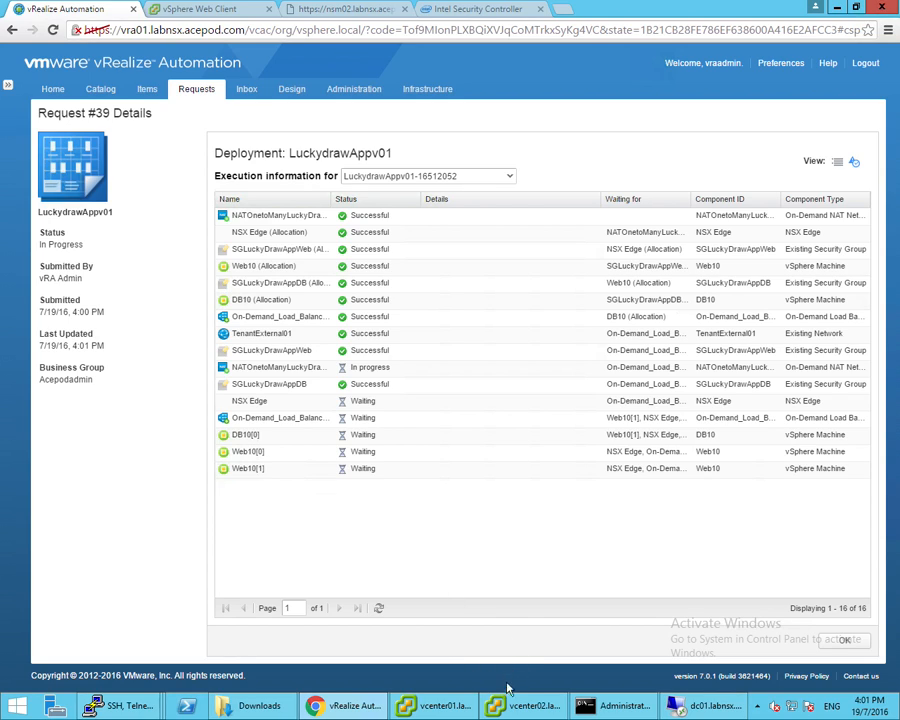
{"action": "left_click", "coordinate": [456, 706]}
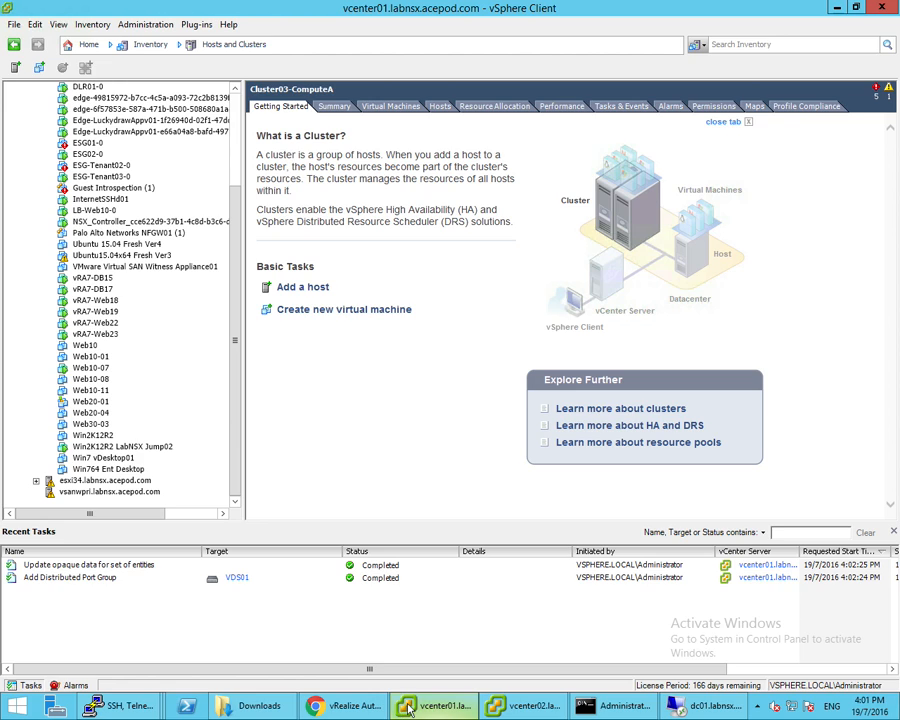
{"action": "left_click", "coordinate": [348, 707]}
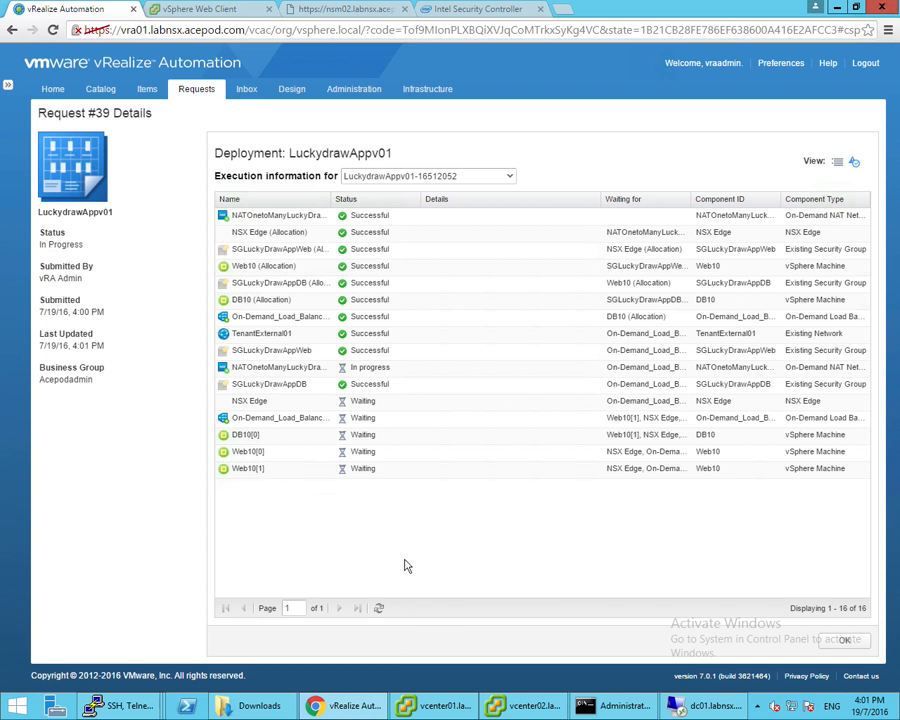
{"action": "left_click", "coordinate": [380, 609]}
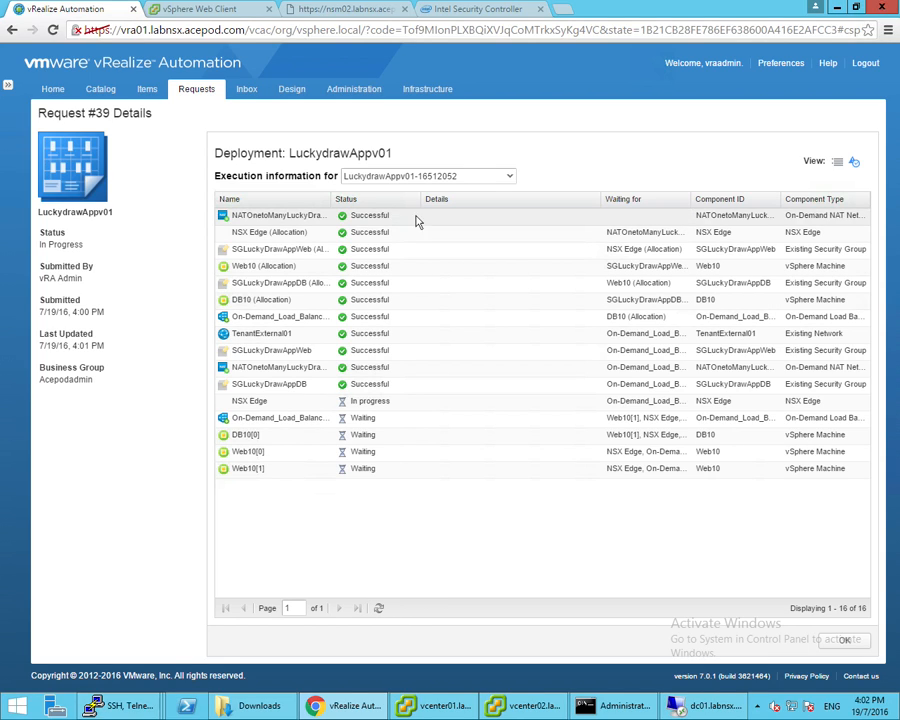
{"action": "left_click_drag", "start_coordinate": [422, 200], "coordinate": [437, 200]}
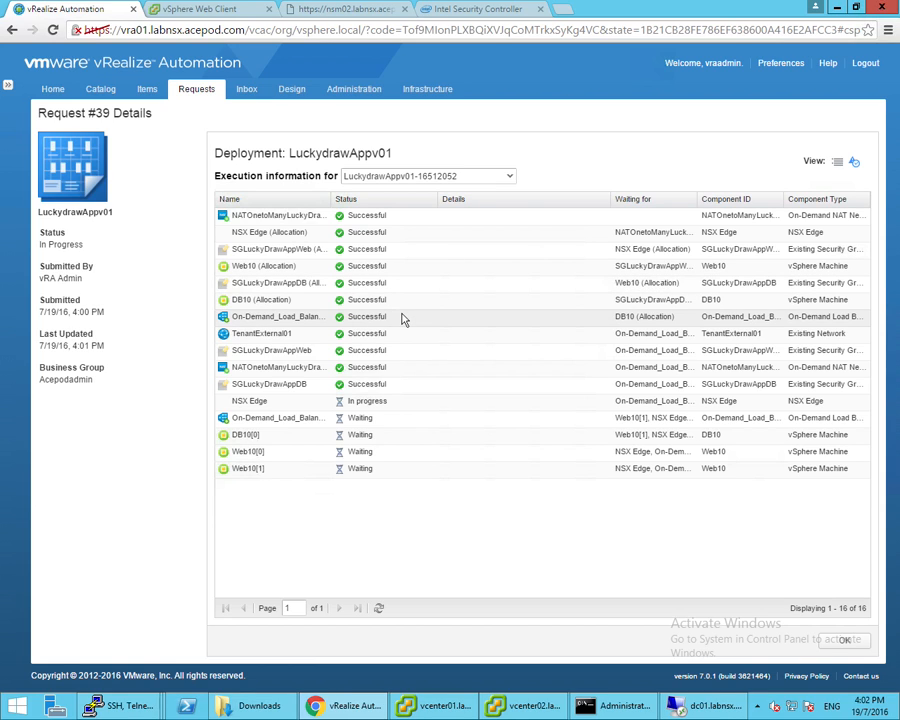
{"action": "left_click", "coordinate": [450, 708]}
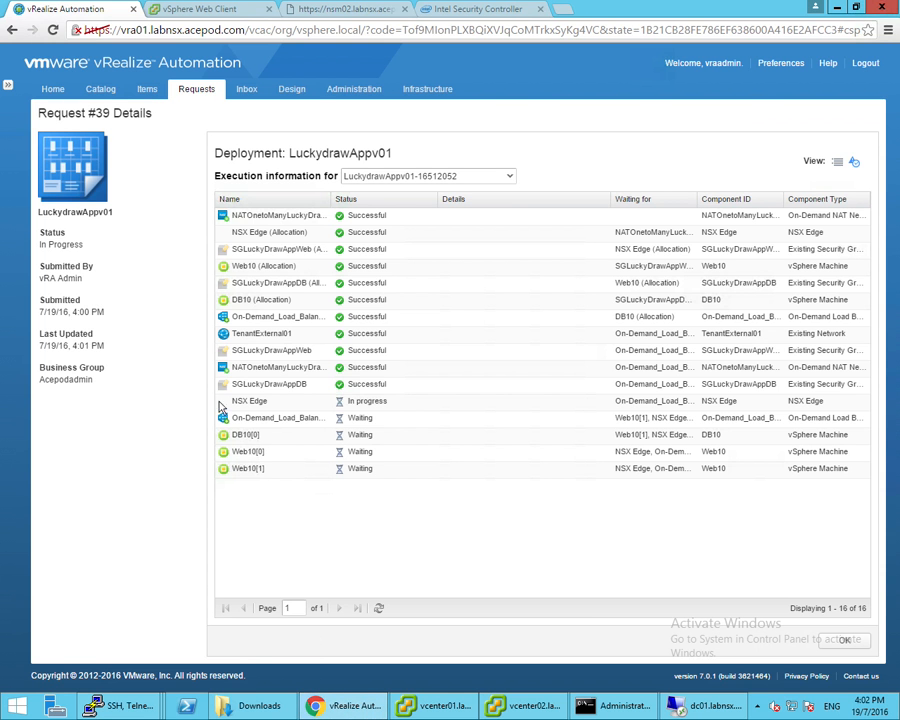
{"action": "left_click", "coordinate": [378, 608]}
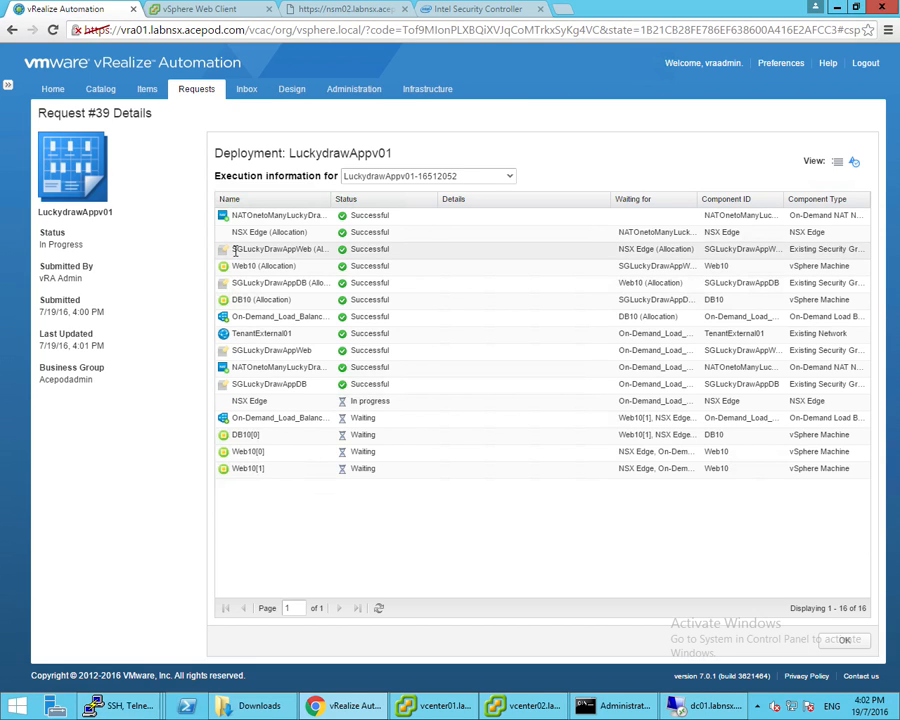
Check SG-LuckyDrawApp-Web's effective VM members in the NSX firewall rules
{"action": "left_click", "coordinate": [236, 14]}
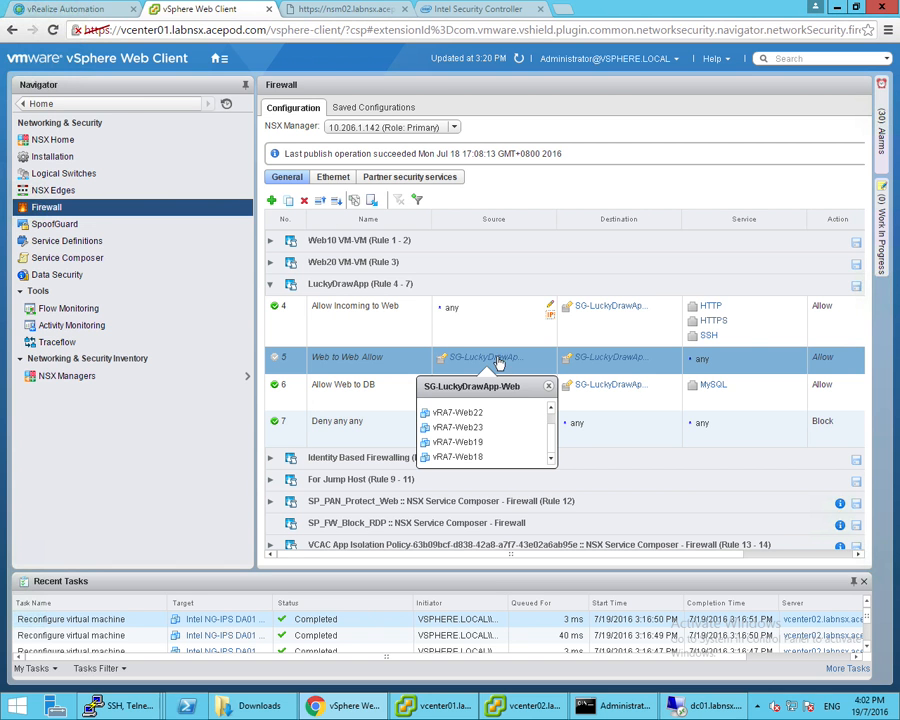
{"action": "left_click", "coordinate": [487, 358]}
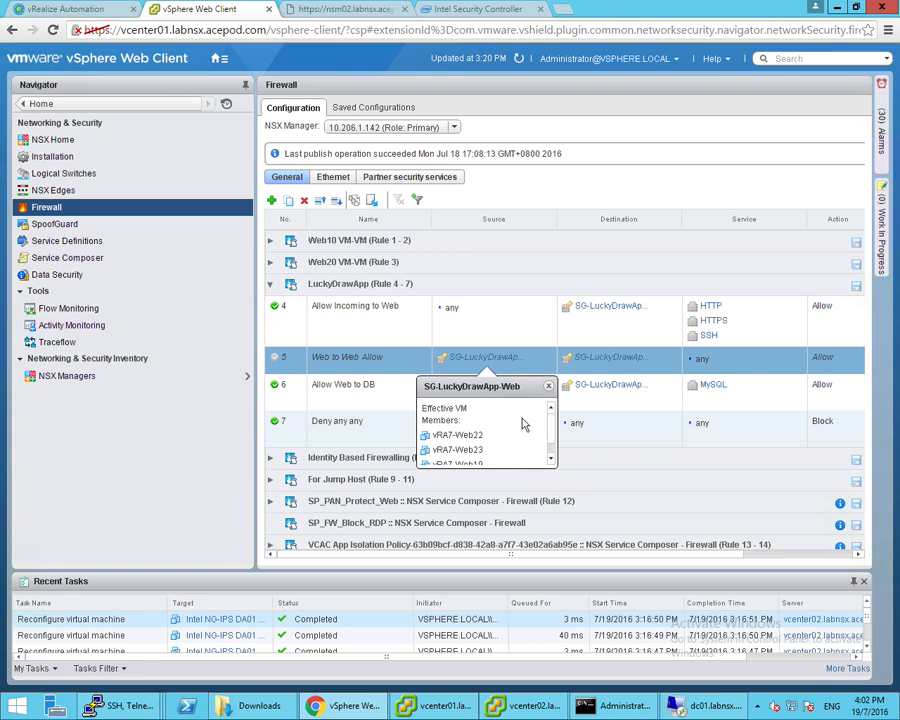
{"action": "scroll", "coordinate": [523, 425], "scroll_direction": "down", "scroll_amount": 1}
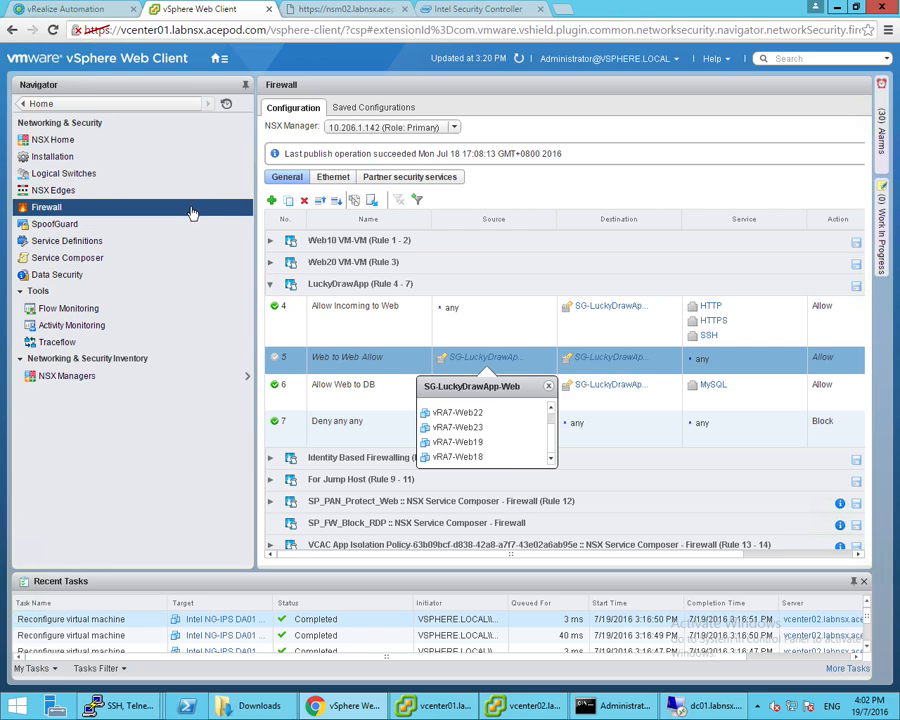
Inspect edge-54's still-empty load balancer pools and virtual servers, then return to vRealize Automation
{"action": "left_click", "coordinate": [140, 193]}
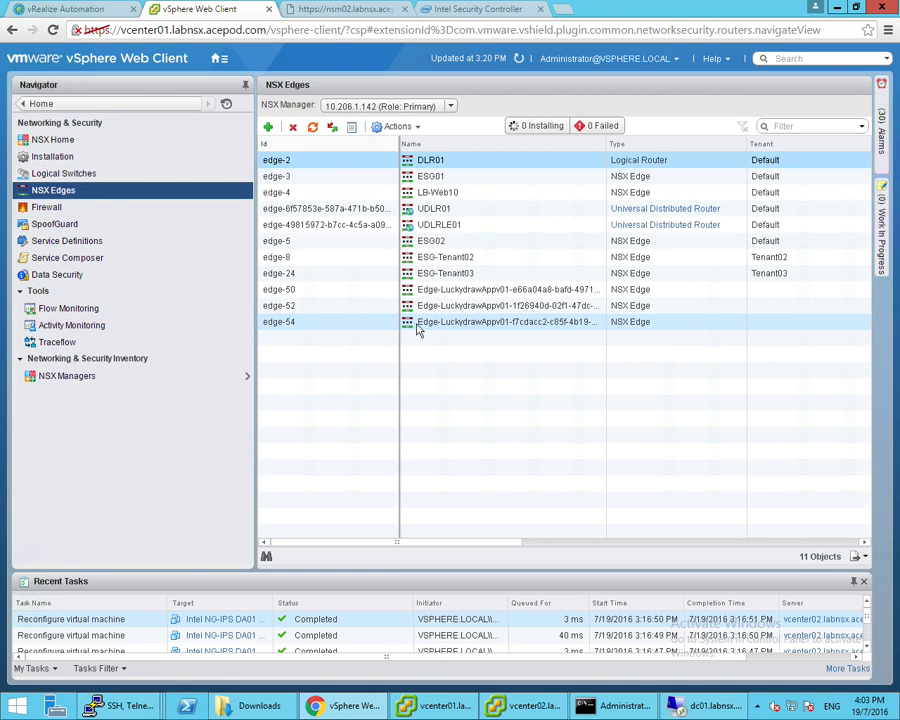
{"action": "double_click", "coordinate": [429, 331]}
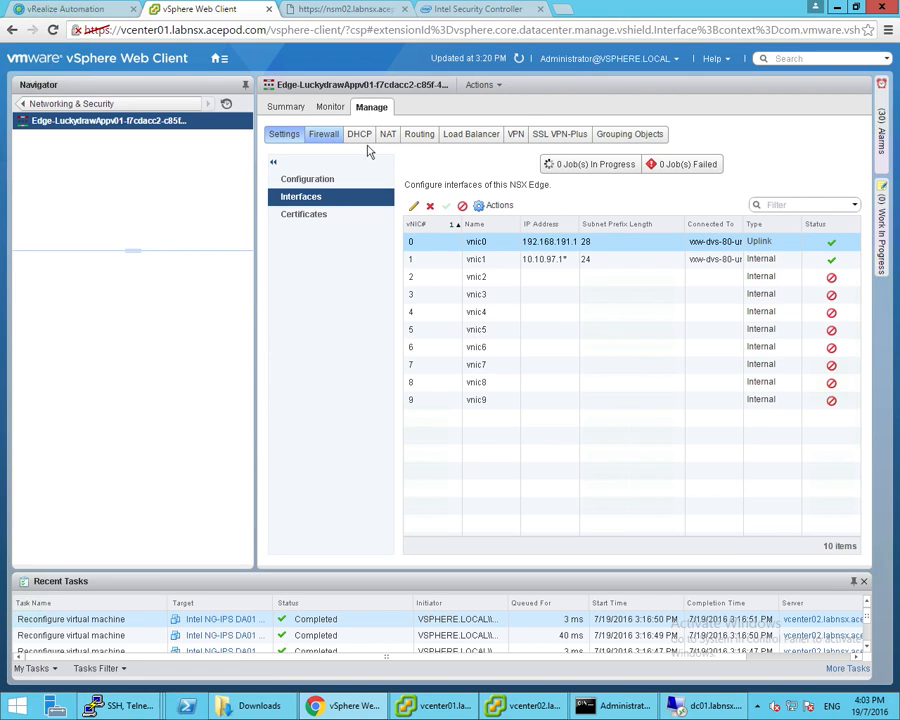
{"action": "left_click", "coordinate": [466, 136]}
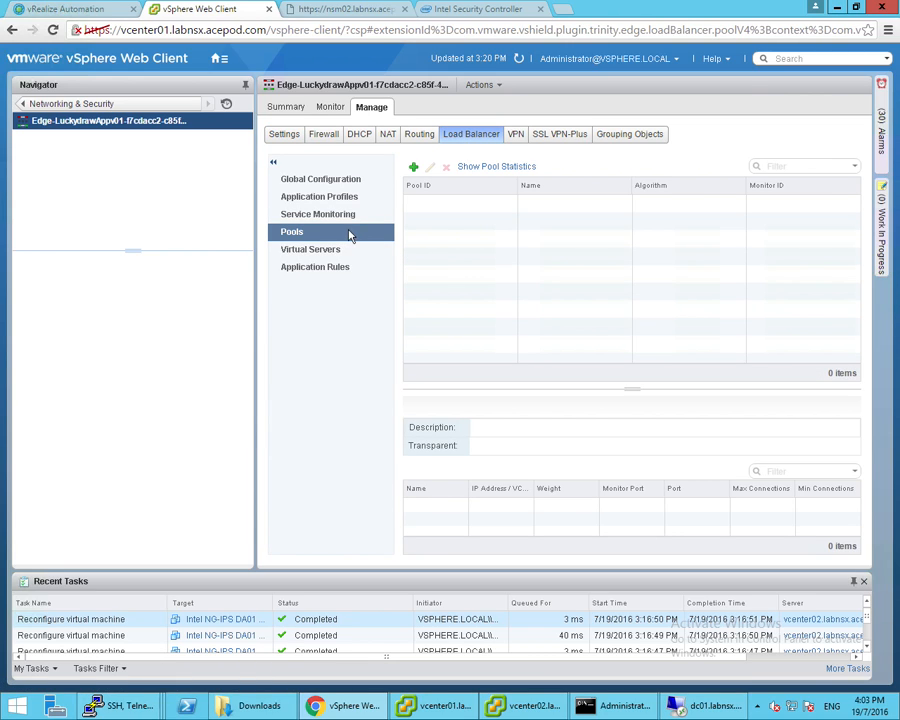
{"action": "left_click", "coordinate": [336, 250]}
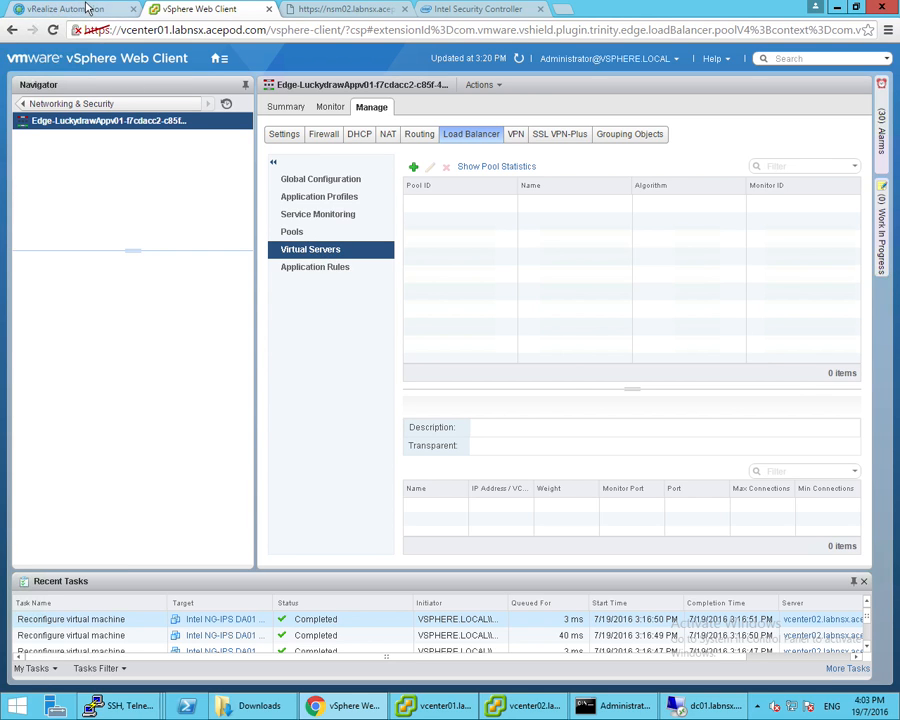
{"action": "left_click", "coordinate": [63, 9]}
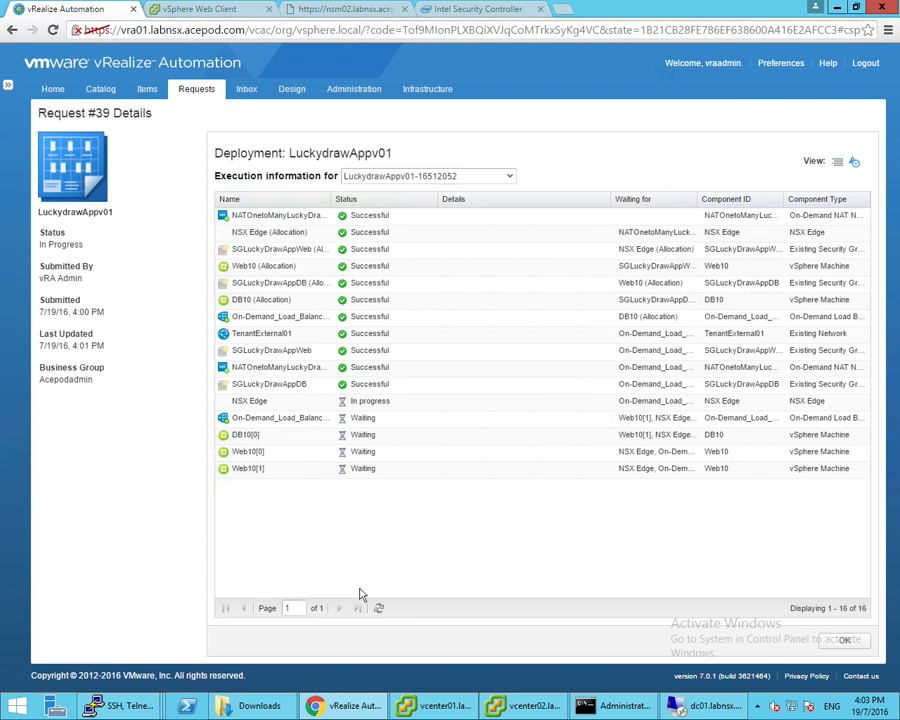
Refresh Request #39 to confirm NSX Edge succeeded and both Web10 machines are building
{"action": "left_click", "coordinate": [379, 609]}
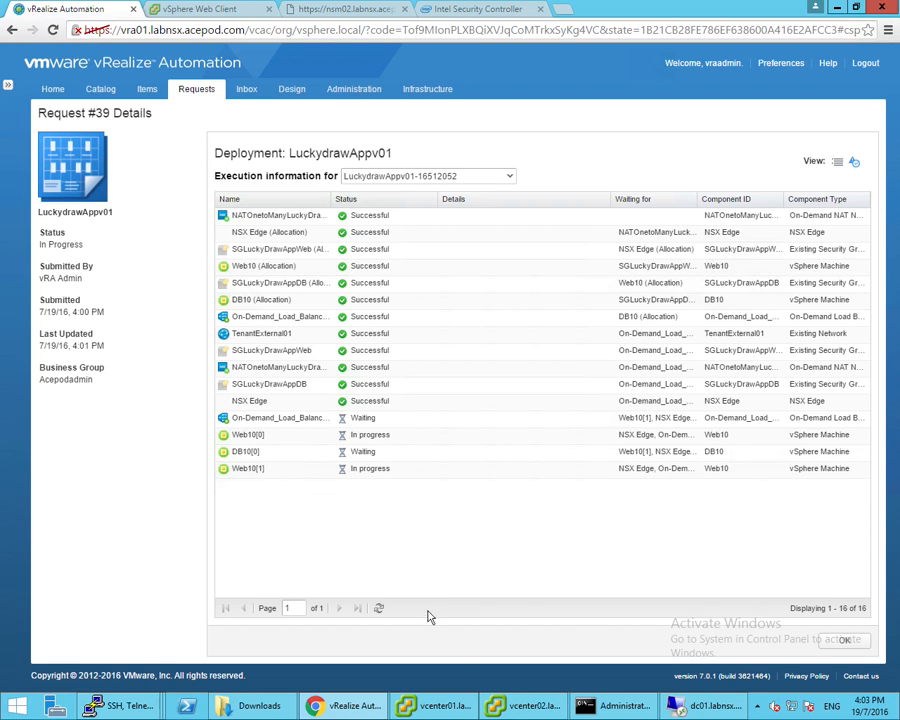
{"action": "left_click", "coordinate": [440, 707]}
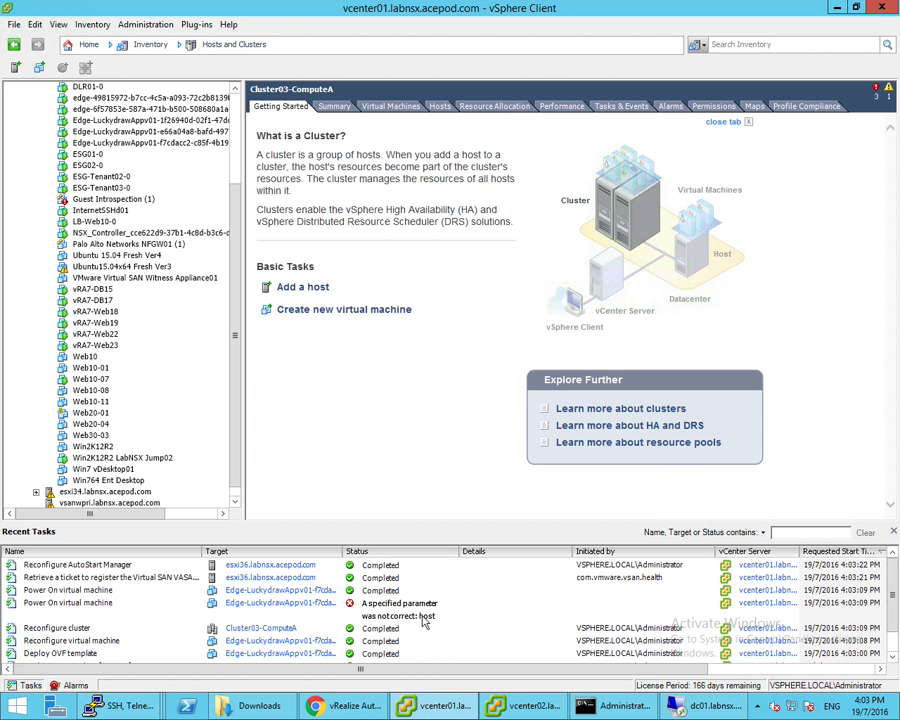
Follow the Web10 clone tasks in Recent Tasks until vRA7-Web26 and vRA7-Web27 are created
{"action": "scroll", "coordinate": [345, 601], "scroll_direction": "down", "scroll_amount": 1}
{"action": "scroll", "coordinate": [343, 600], "scroll_direction": "up", "scroll_amount": 1}
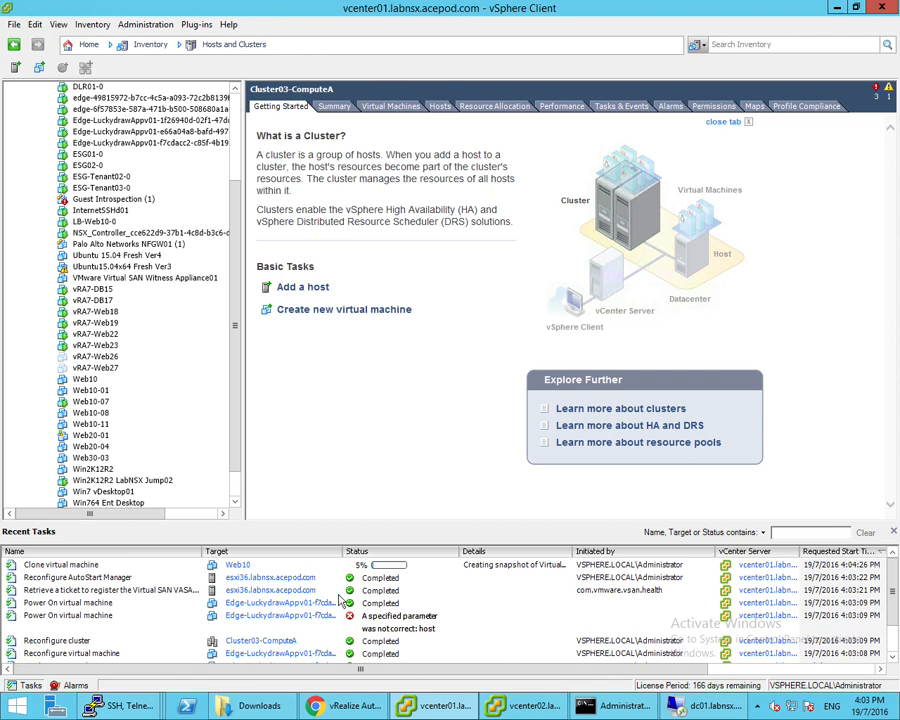
{"action": "left_click", "coordinate": [265, 569]}
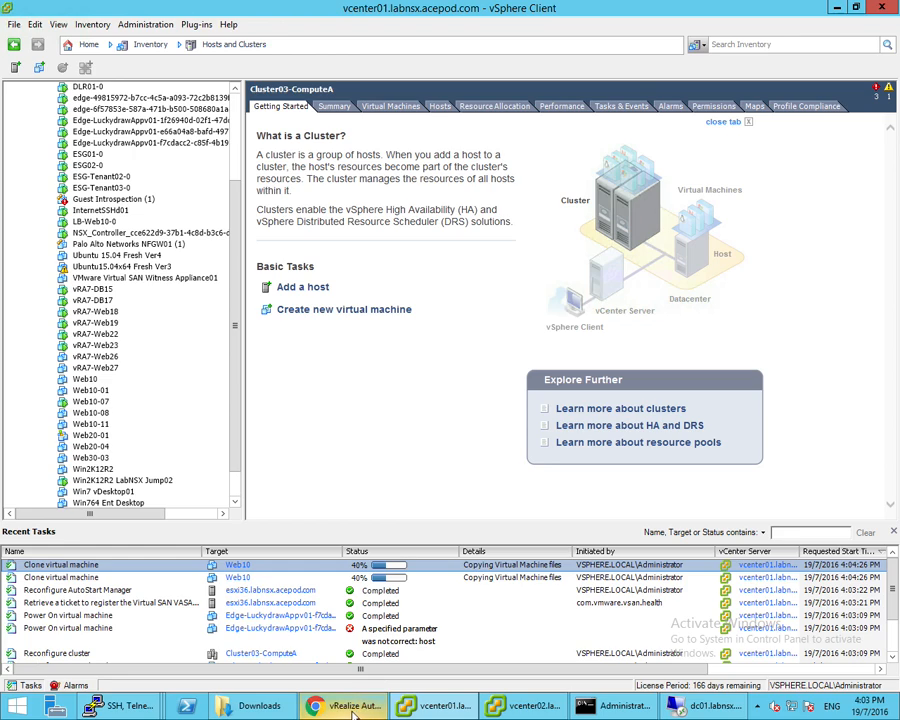
{"action": "mouse_move", "coordinate": [341, 712]}
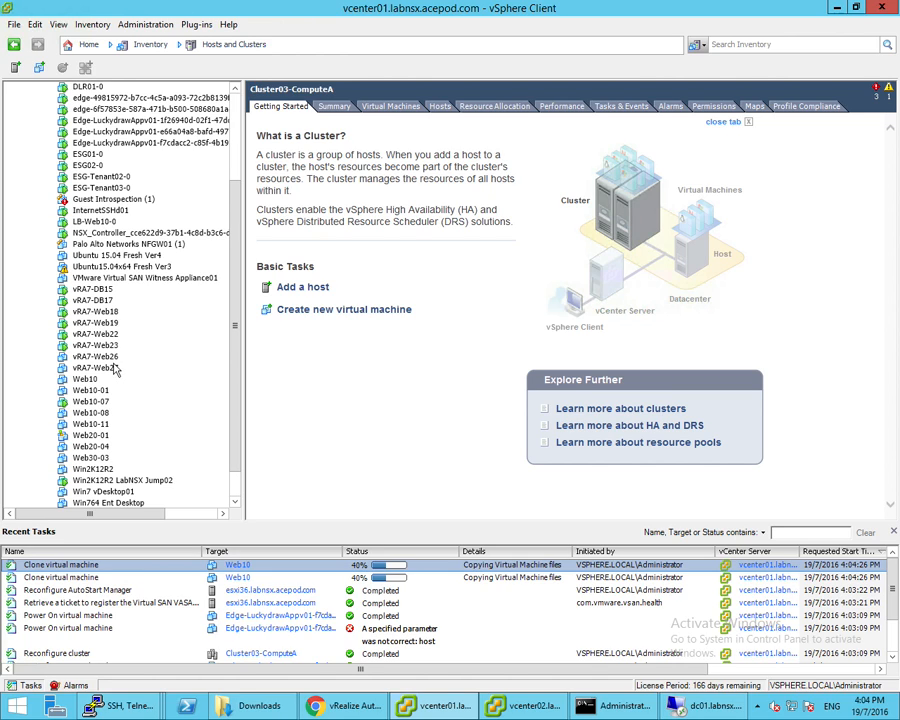
{"action": "scroll", "coordinate": [130, 365], "scroll_direction": "up", "scroll_amount": 4}
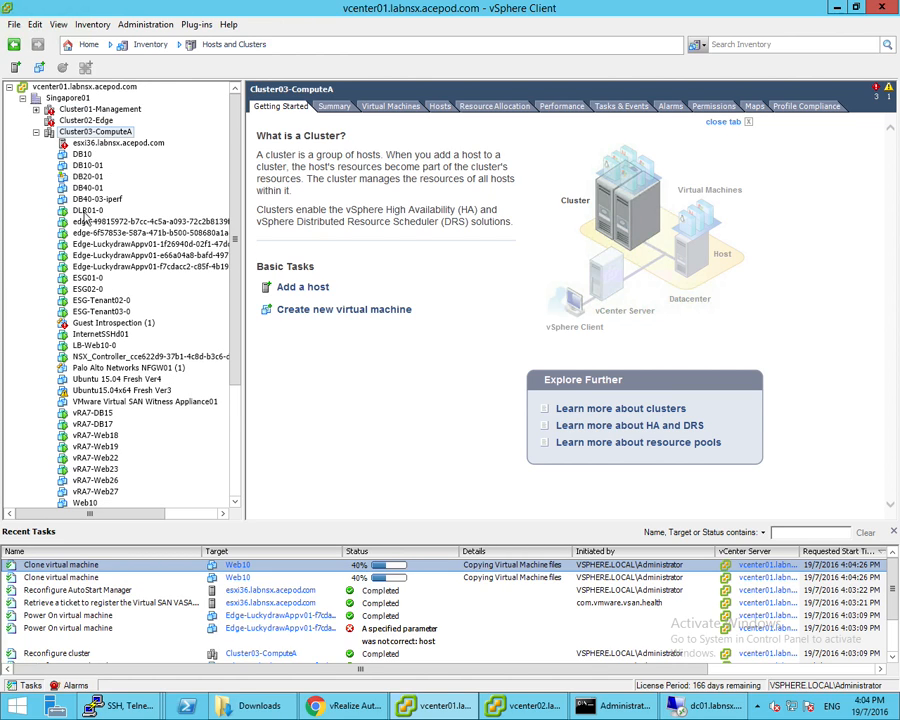
{"action": "scroll", "coordinate": [107, 225], "scroll_direction": "down", "scroll_amount": 2}
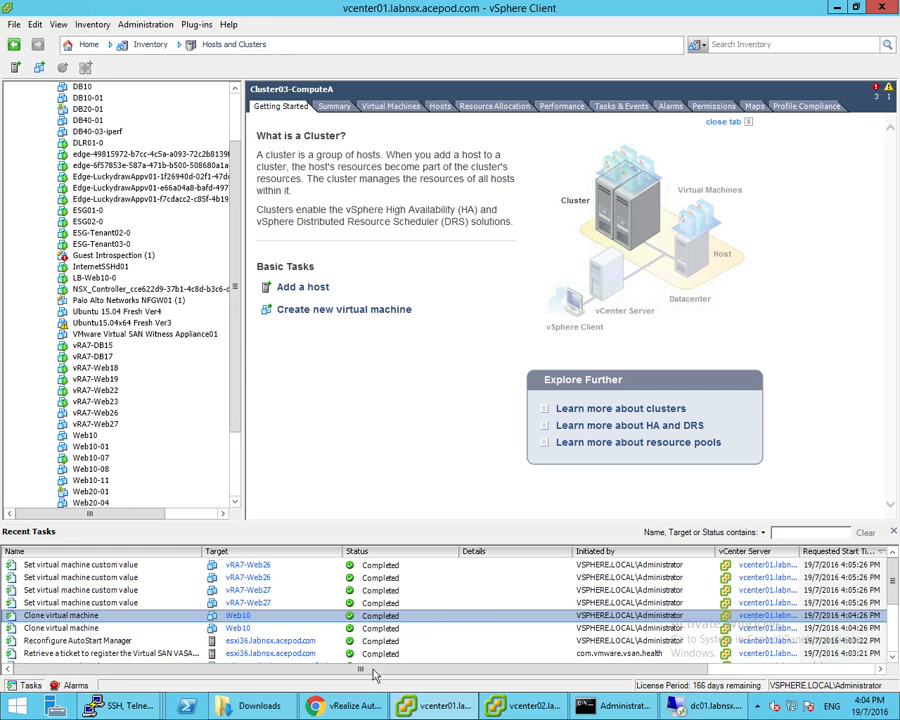
Go back to the Networking & Security navigator in the vSphere Web Client
{"action": "key", "text": "alt+Tab"}
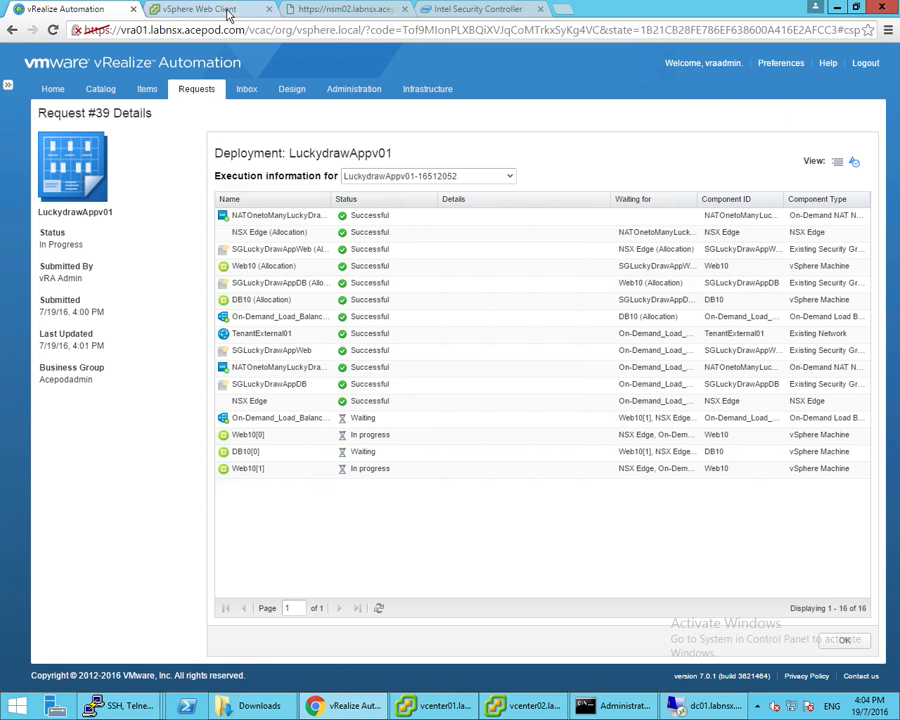
{"action": "left_click", "coordinate": [228, 10]}
{"action": "left_click", "coordinate": [218, 58]}
{"action": "left_click", "coordinate": [45, 104]}
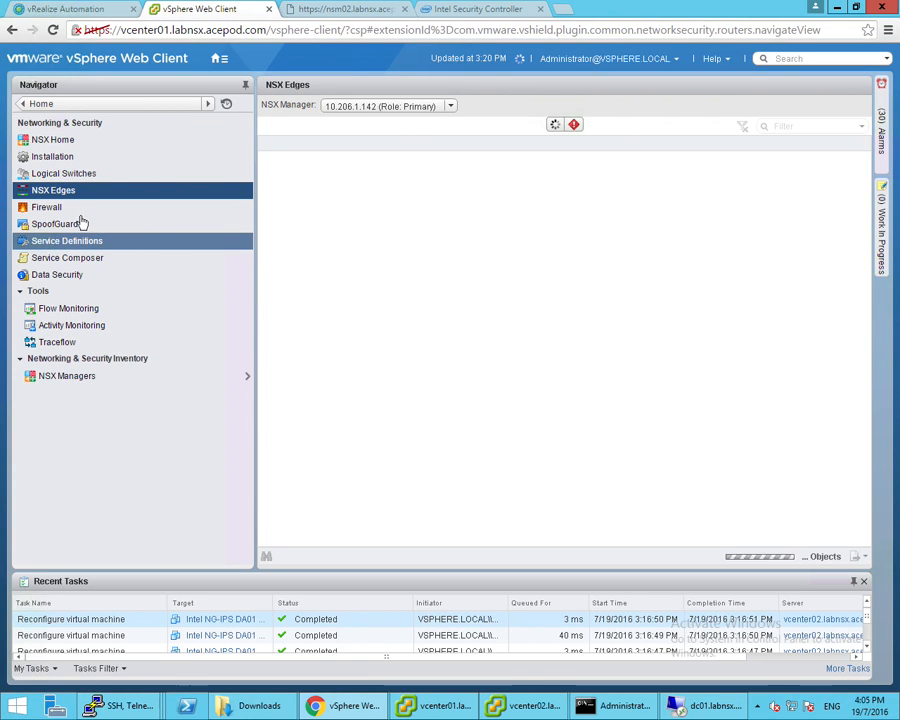
View SG-LuckyDrawApp-Web's VM members from rules 5 and 4, then return to vRealize Automation
{"action": "left_click", "coordinate": [68, 207]}
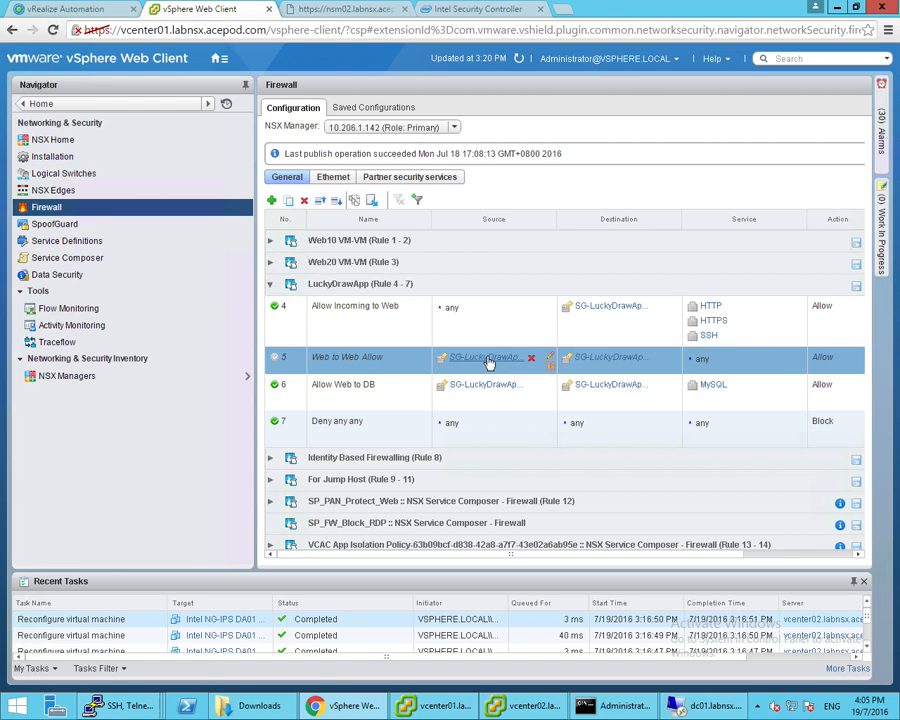
{"action": "left_click", "coordinate": [487, 362]}
{"action": "left_click", "coordinate": [608, 306]}
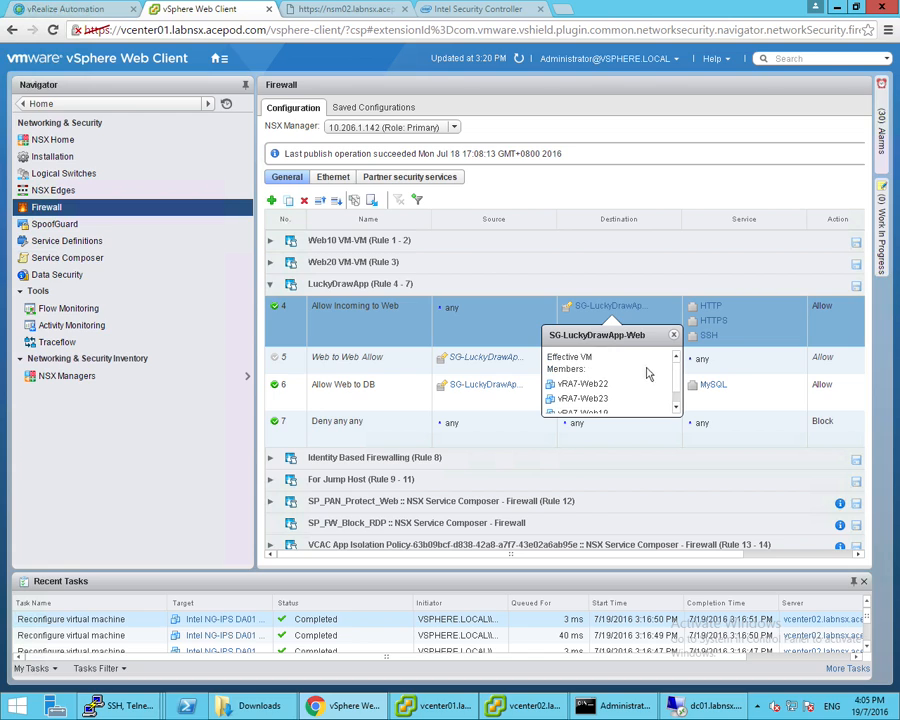
{"action": "left_click", "coordinate": [674, 336]}
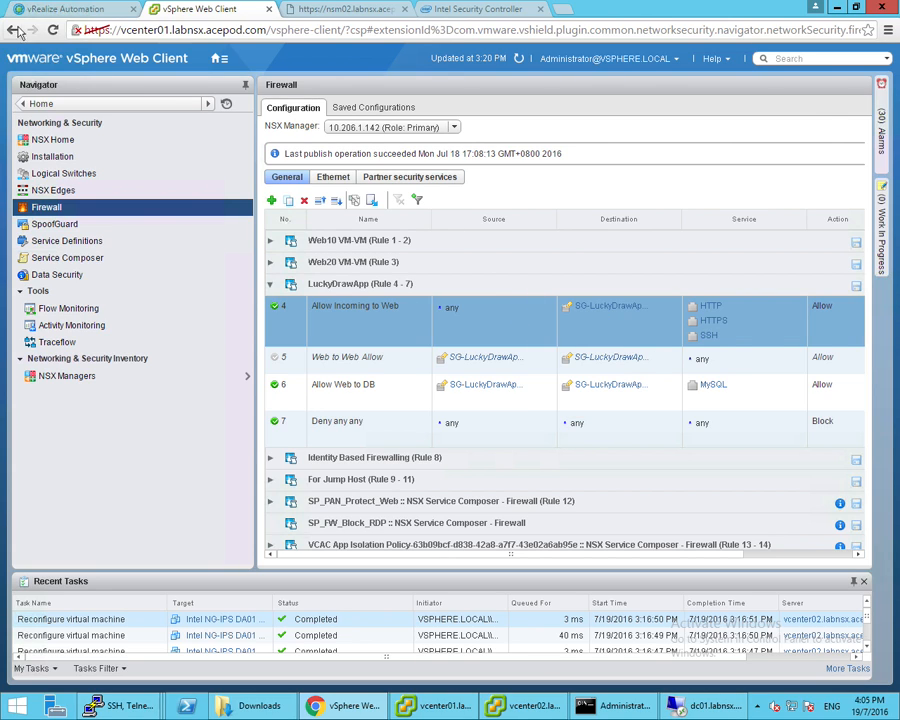
{"action": "left_click", "coordinate": [40, 9]}
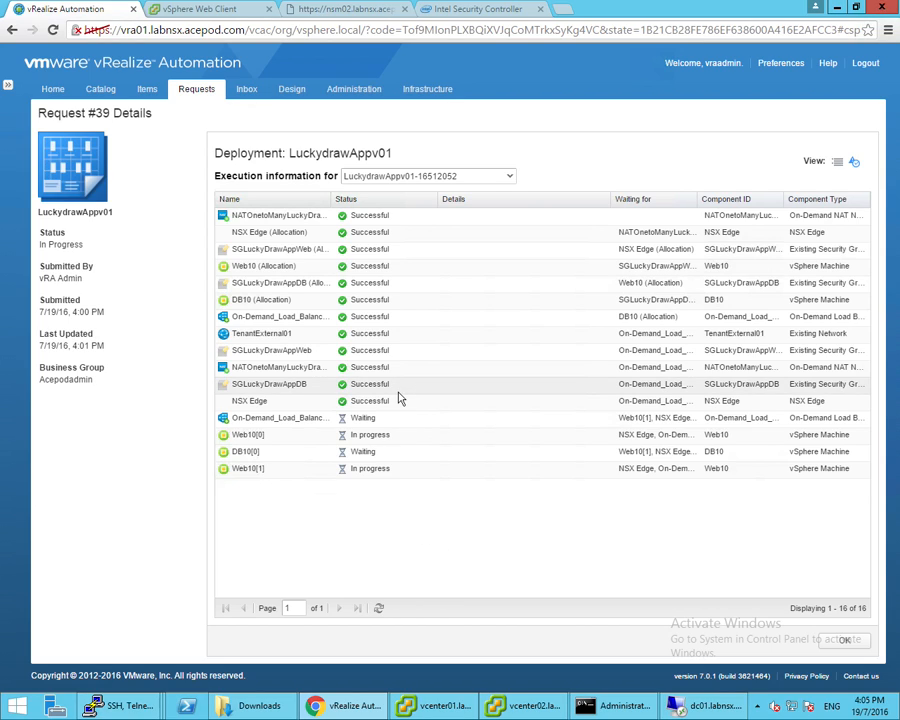
{"action": "left_click", "coordinate": [239, 12]}
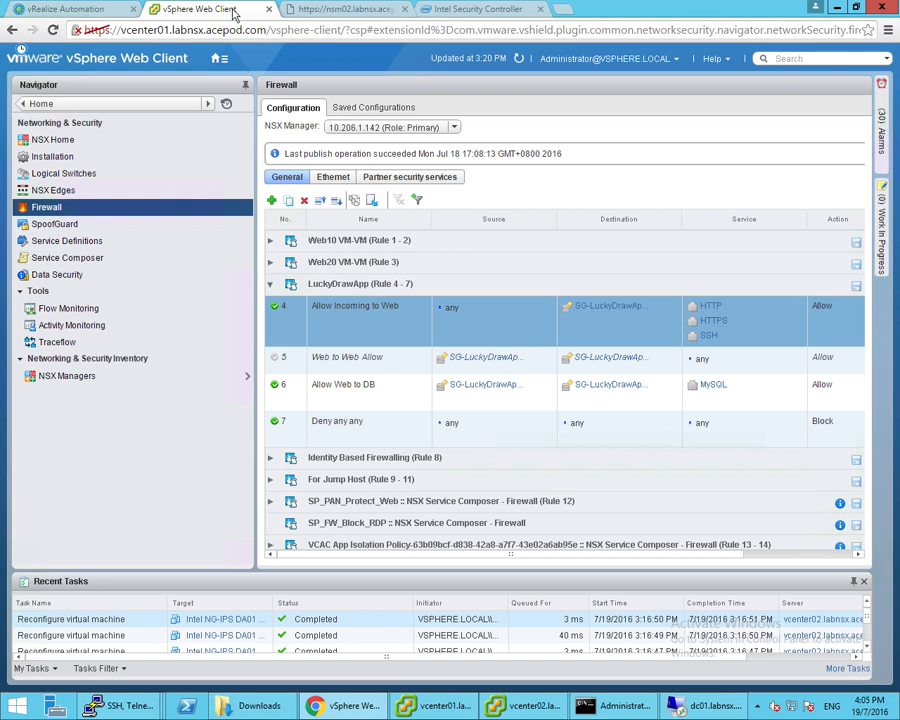
{"action": "left_click", "coordinate": [101, 14]}
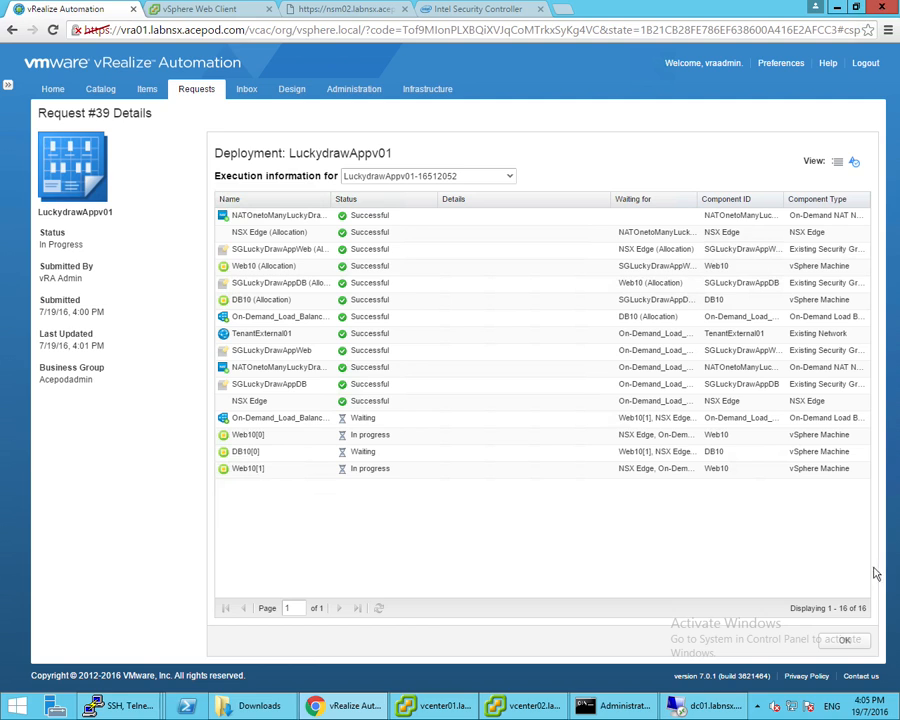
{"action": "left_click", "coordinate": [440, 705]}
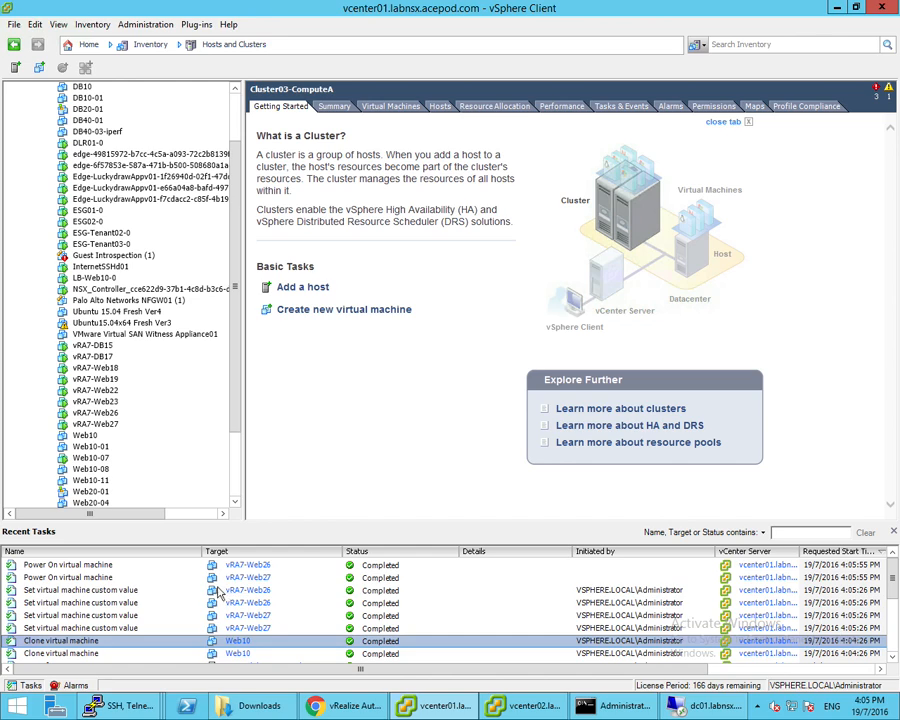
{"action": "scroll", "coordinate": [241, 393], "scroll_direction": "up", "scroll_amount": 1}
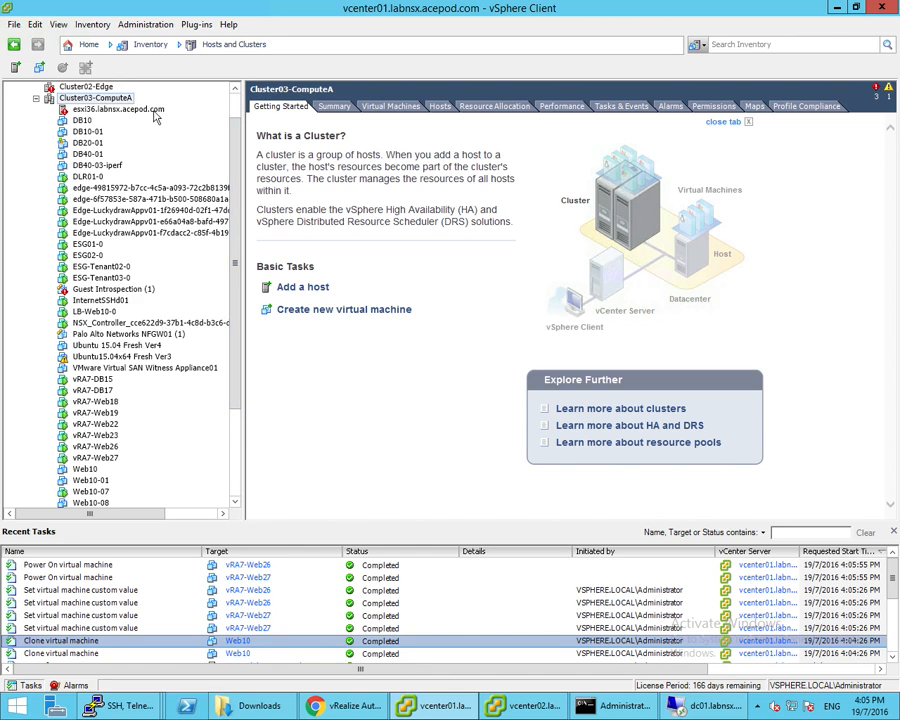
{"action": "left_click", "coordinate": [345, 706]}
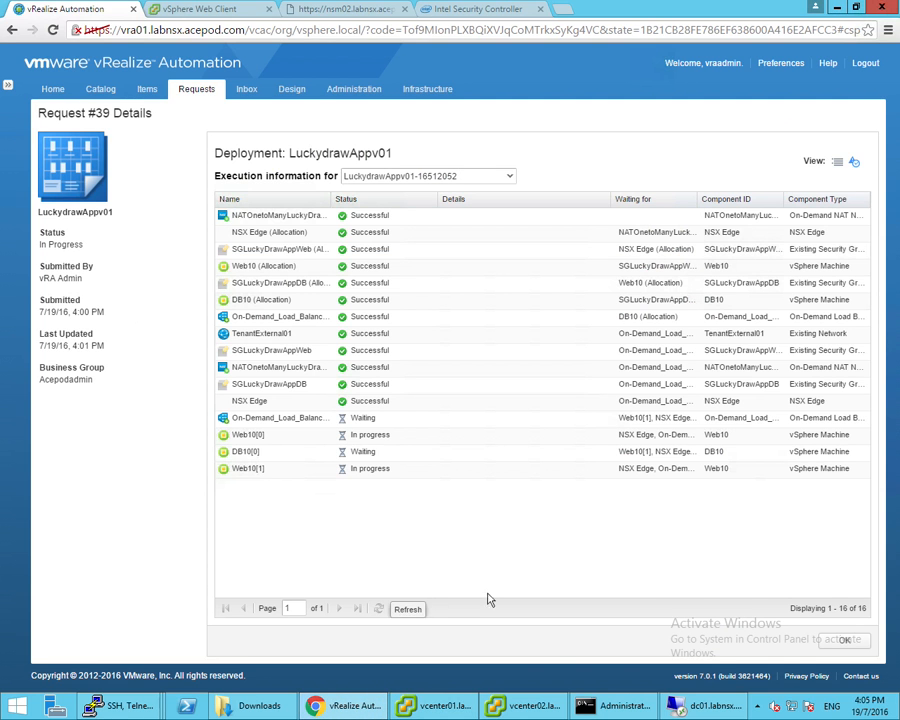
Reopen Request #39's details showing component execution steps with a wider Name column
{"action": "left_click", "coordinate": [845, 639]}
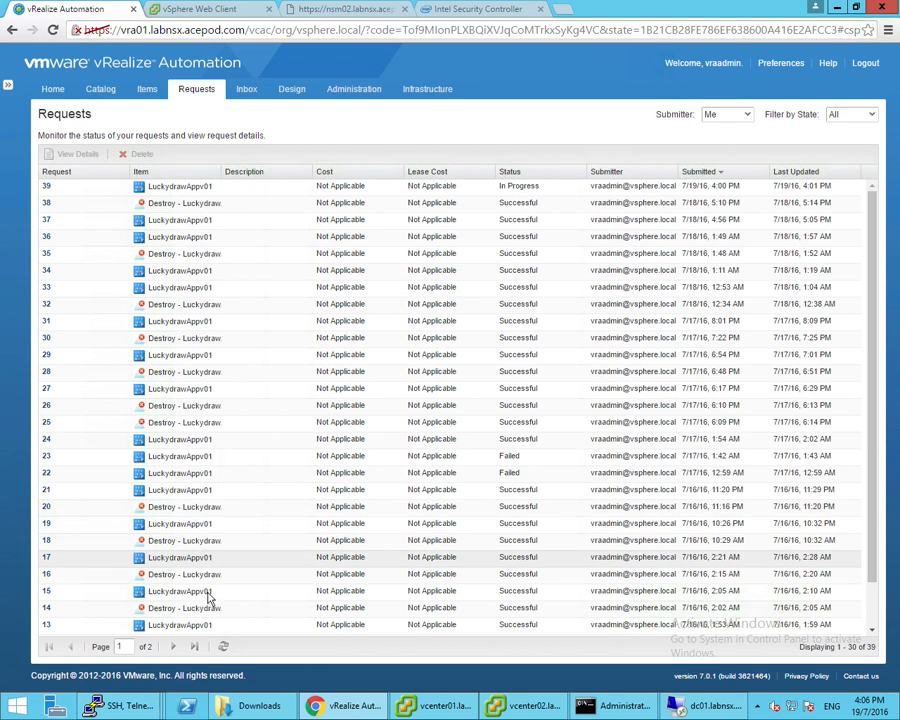
{"action": "left_click", "coordinate": [224, 649]}
{"action": "left_click", "coordinate": [45, 188]}
{"action": "double_click", "coordinate": [45, 188]}
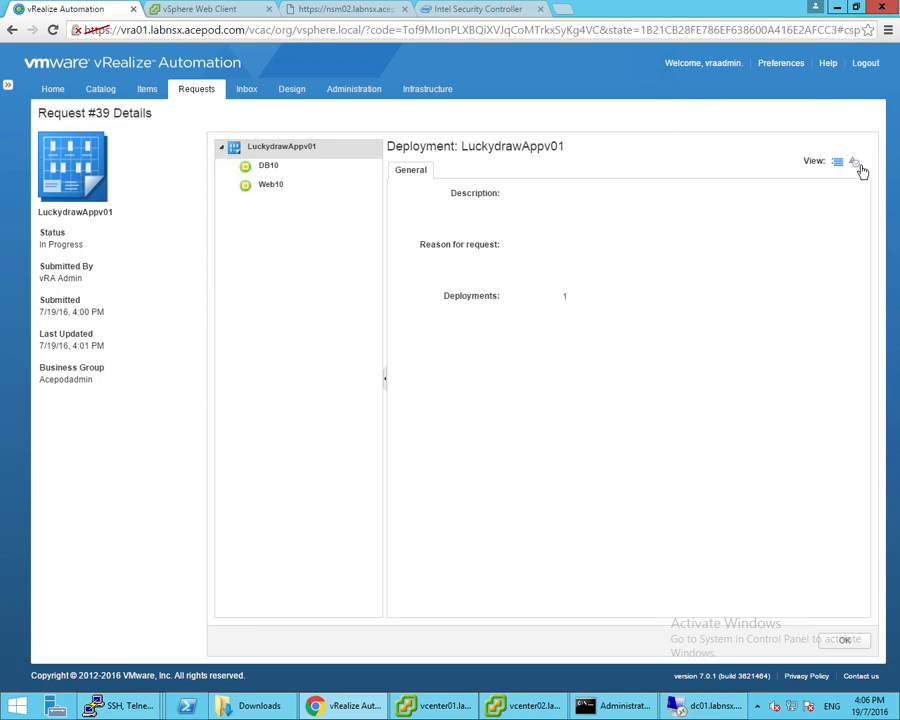
{"action": "left_click", "coordinate": [858, 162]}
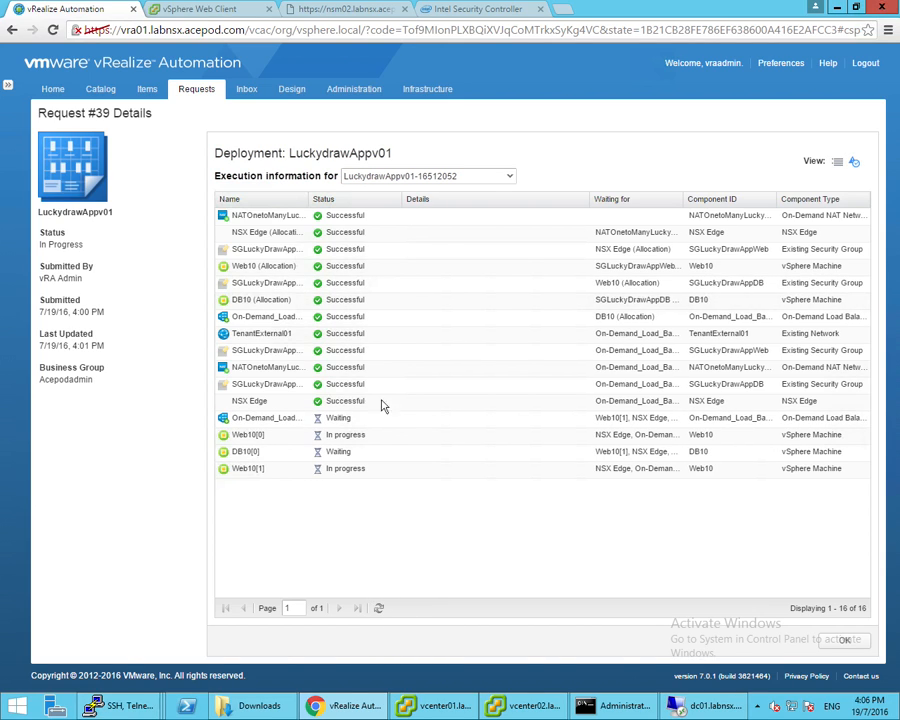
{"action": "left_click_drag", "start_coordinate": [308, 198], "coordinate": [355, 198]}
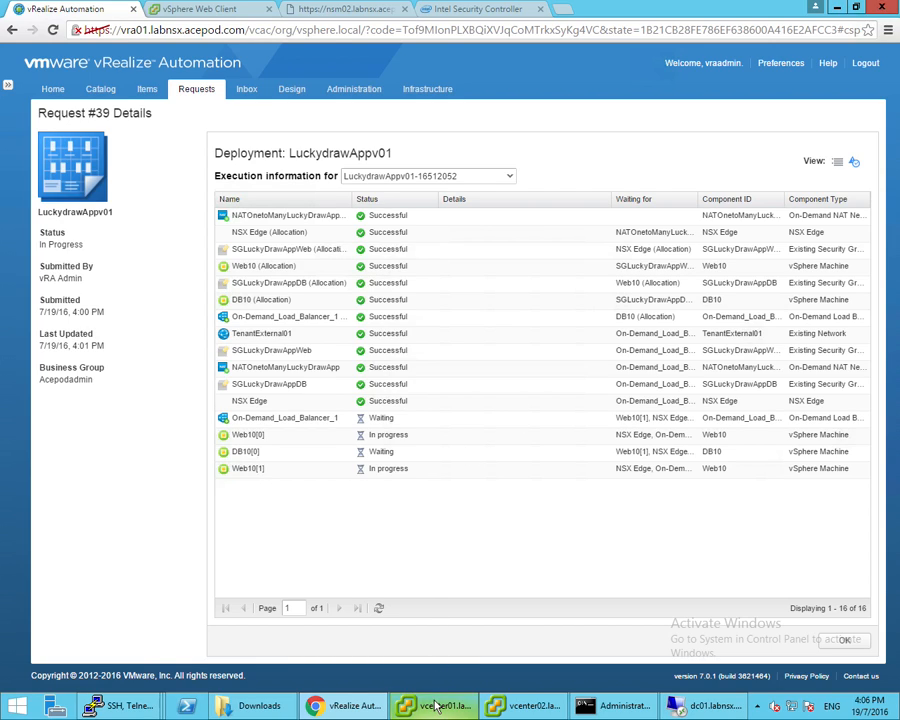
Refresh until both Web10 machines succeed as vRA7-Web26 and vRA7-Web27, then go to firewall rules
{"action": "mouse_move", "coordinate": [435, 707]}
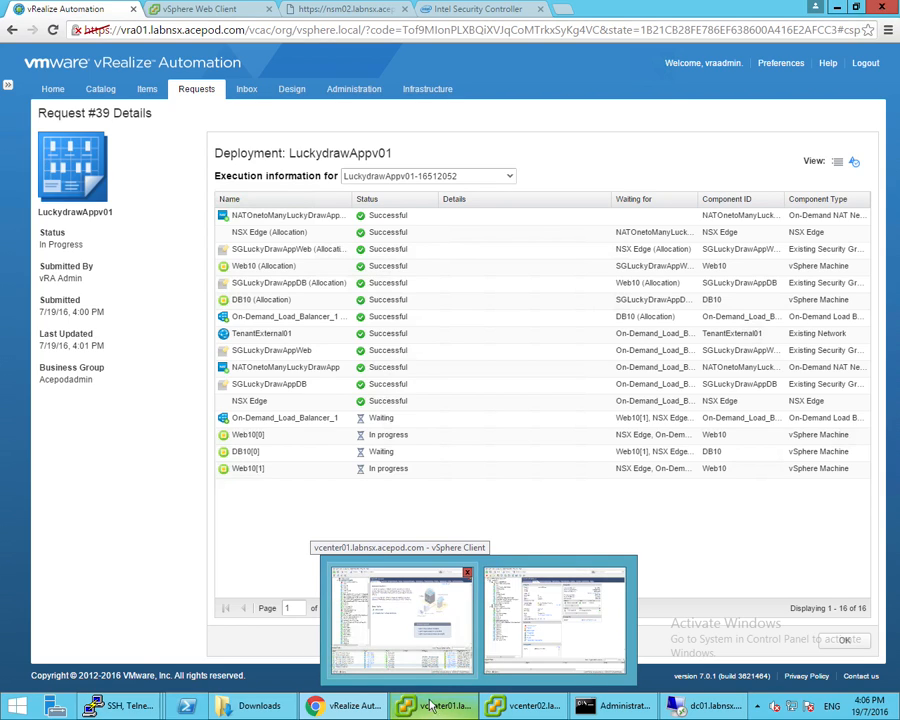
{"action": "left_click", "coordinate": [440, 642]}
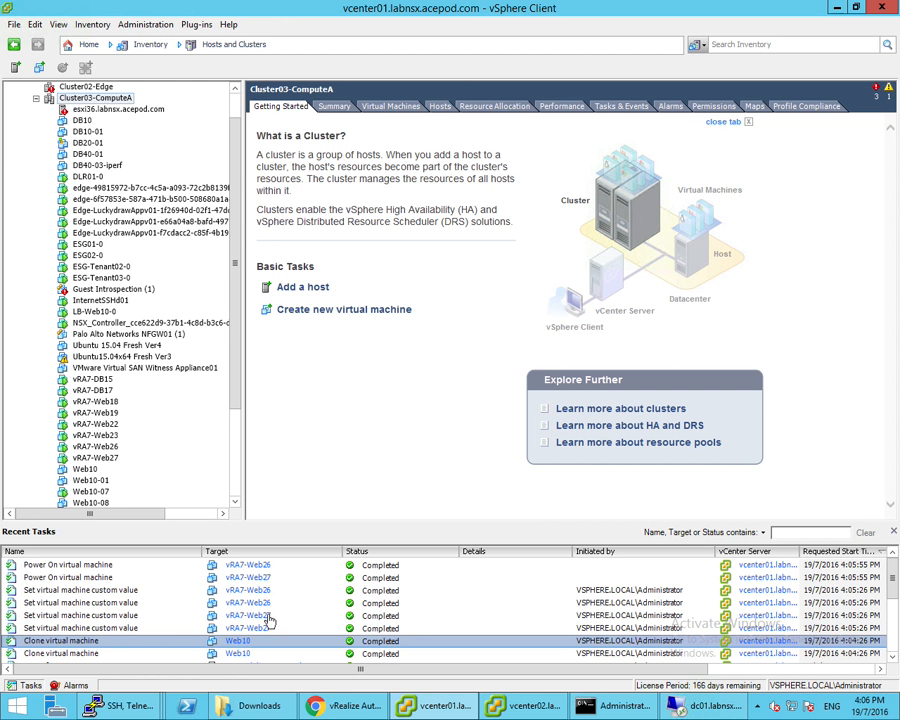
{"action": "scroll", "coordinate": [268, 622], "scroll_direction": "down", "scroll_amount": 2}
{"action": "scroll", "coordinate": [240, 628], "scroll_direction": "up", "scroll_amount": 2}
{"action": "left_click", "coordinate": [350, 706]}
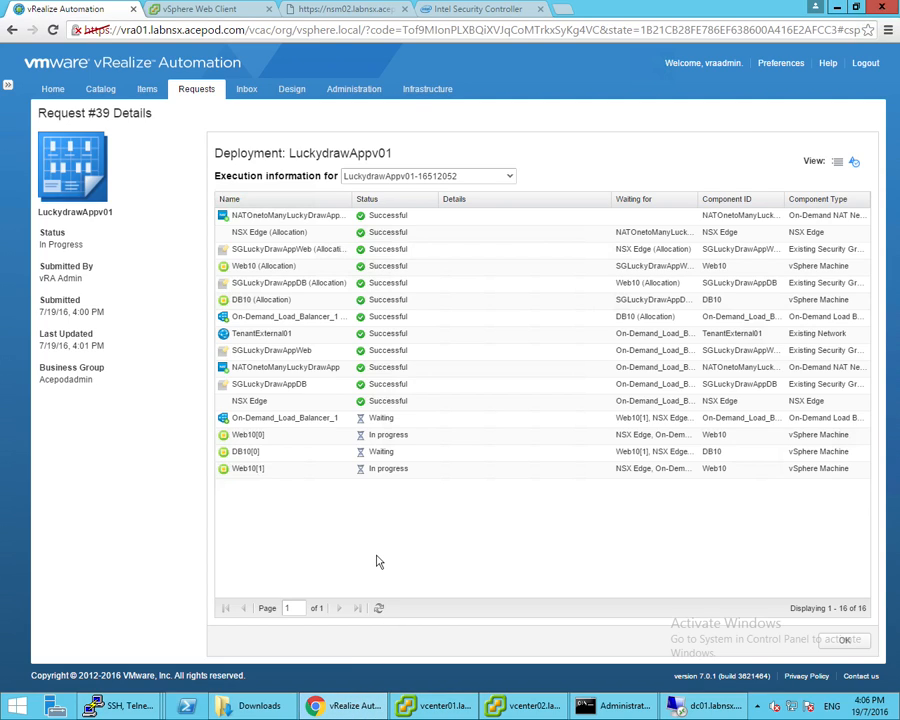
{"action": "left_click", "coordinate": [379, 609]}
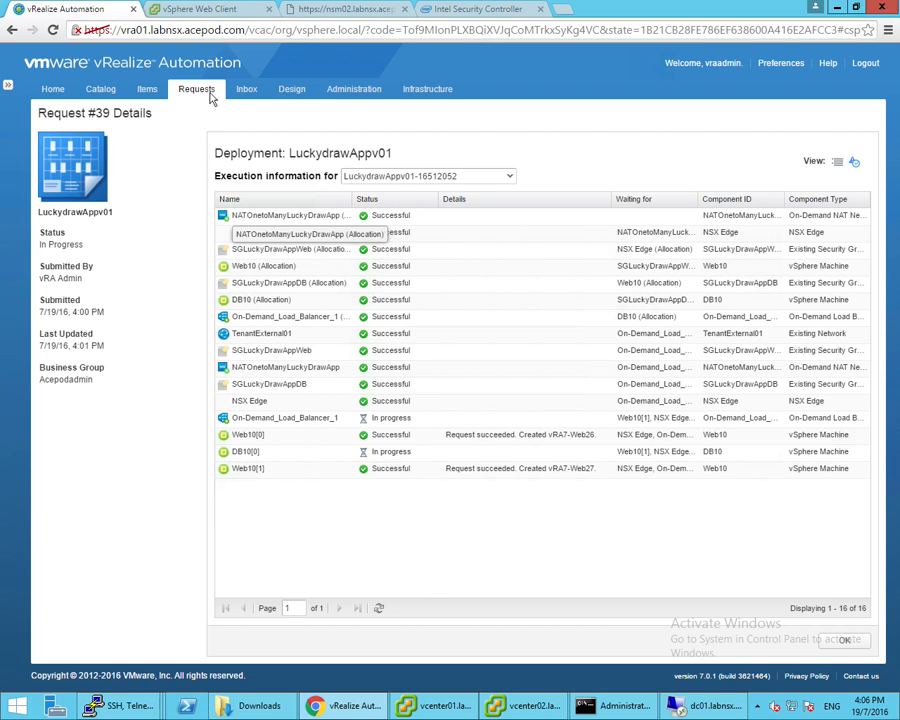
{"action": "left_click", "coordinate": [236, 11]}
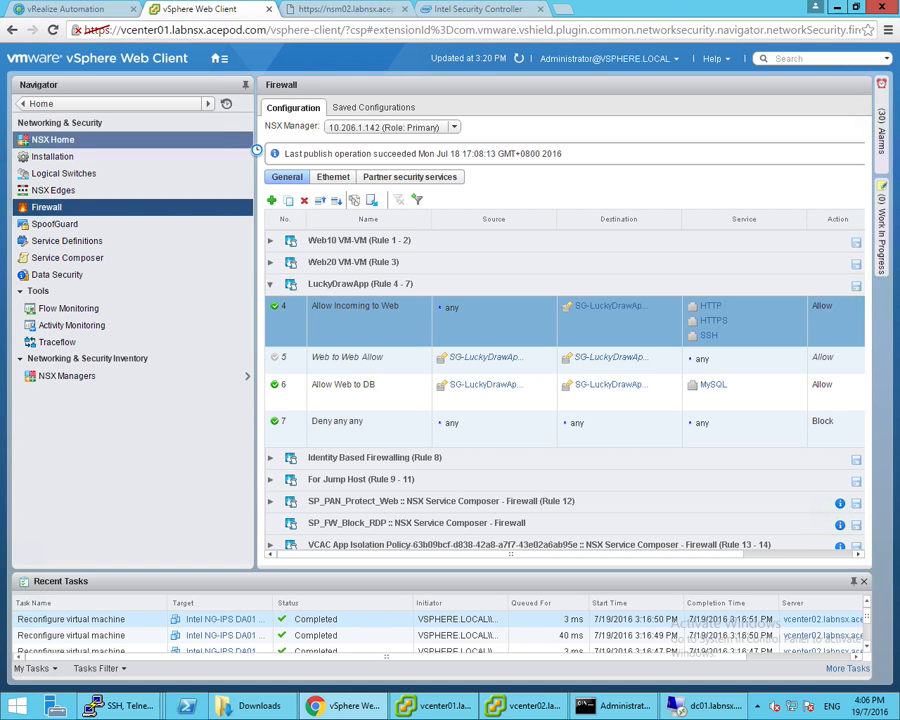
Confirm SG-LuckyDrawApp-Web lists vRA7-Web26 and vRA7-Web27, and view SG-LuckyDrawApp-DB's members
{"action": "left_click", "coordinate": [484, 358]}
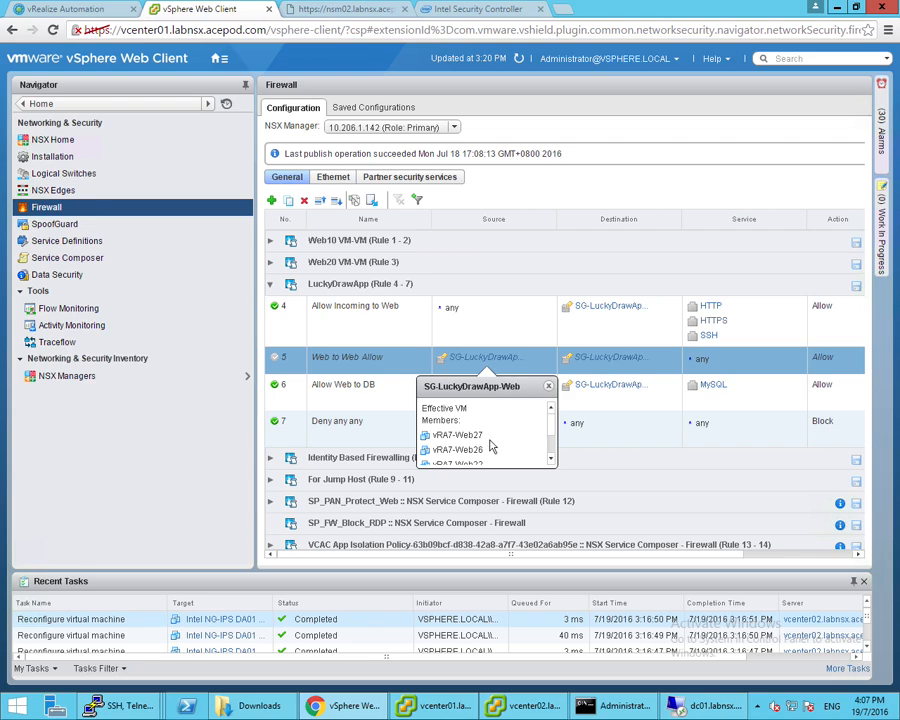
{"action": "scroll", "coordinate": [492, 444], "scroll_direction": "down", "scroll_amount": 3}
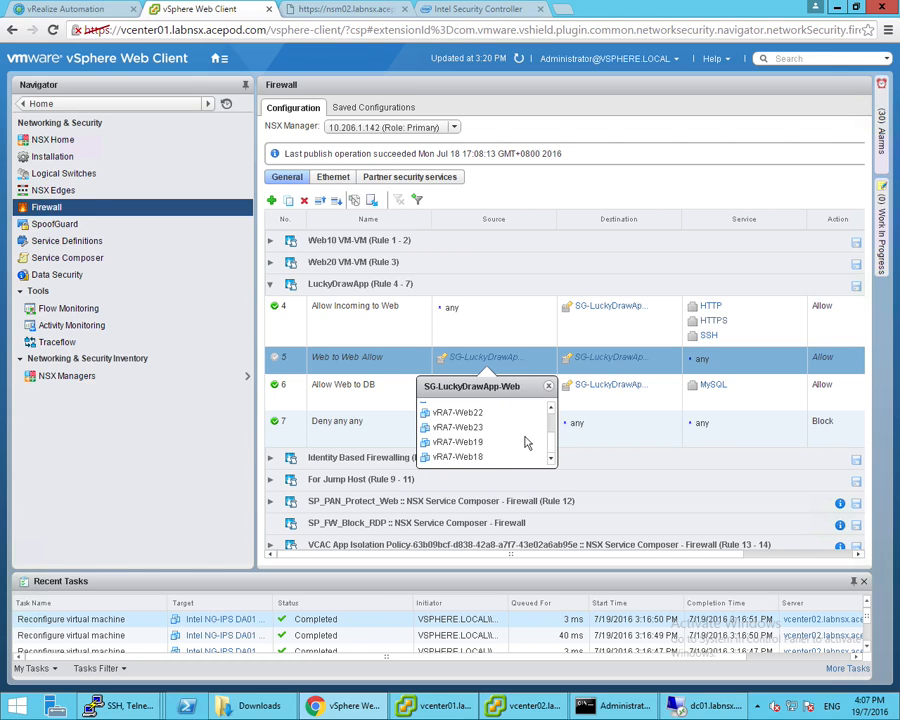
{"action": "scroll", "coordinate": [525, 443], "scroll_direction": "up", "scroll_amount": 3}
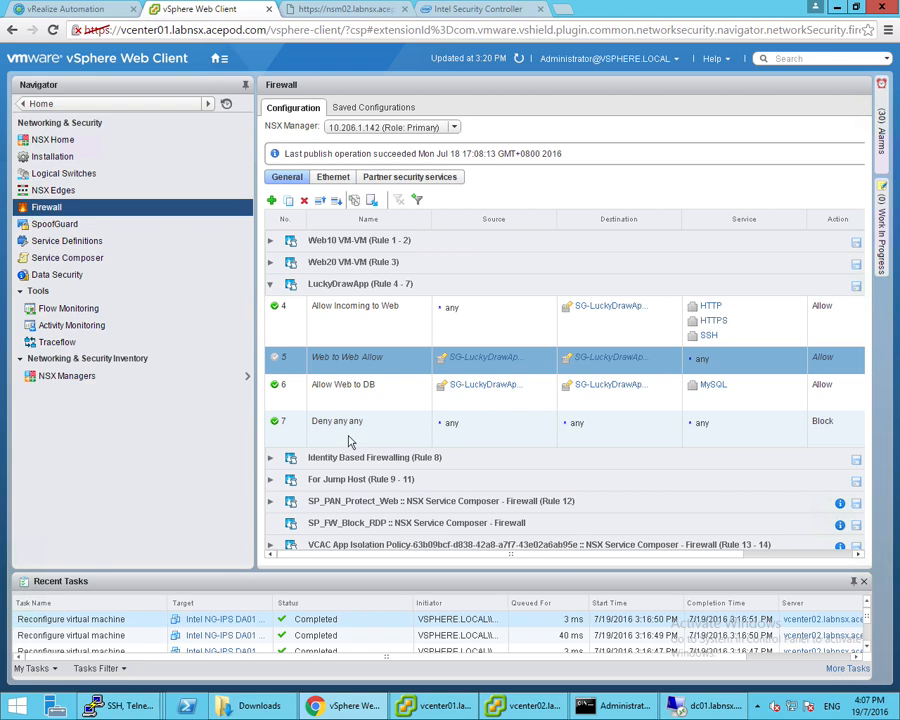
{"action": "left_click", "coordinate": [606, 388]}
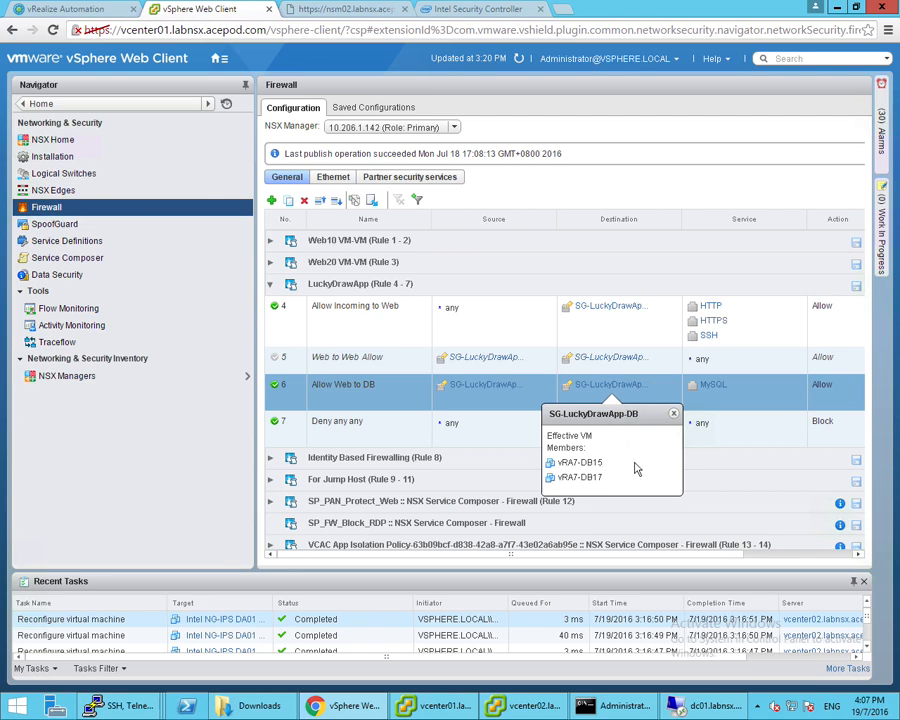
{"action": "left_click", "coordinate": [673, 413]}
{"action": "left_click", "coordinate": [430, 706]}
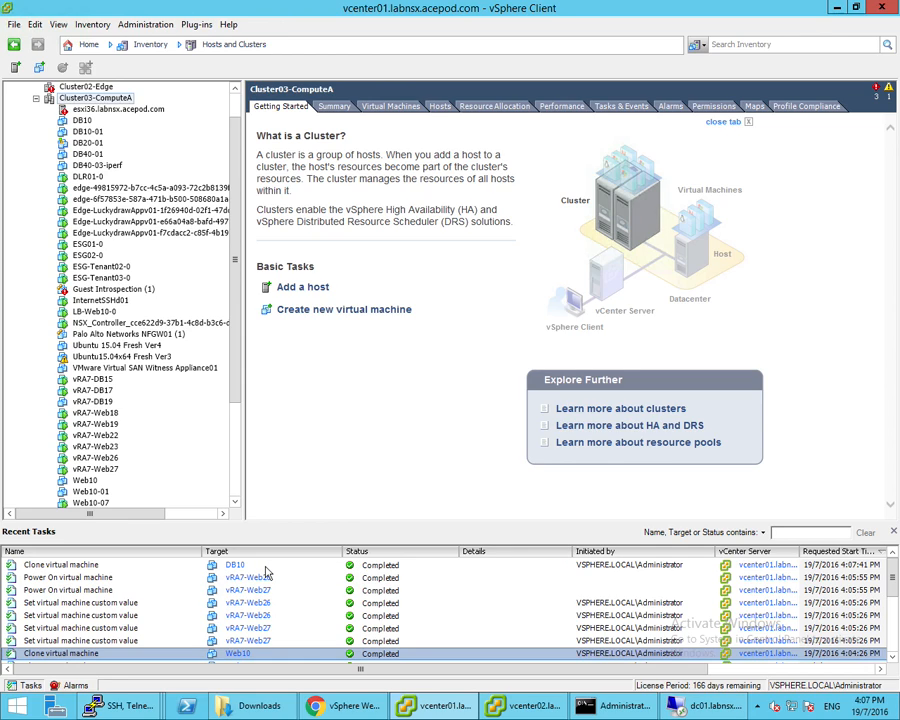
Review the completed DB10 clone task creating vRA7-DB19, then return to the vSphere Web Client
{"action": "left_click", "coordinate": [266, 568]}
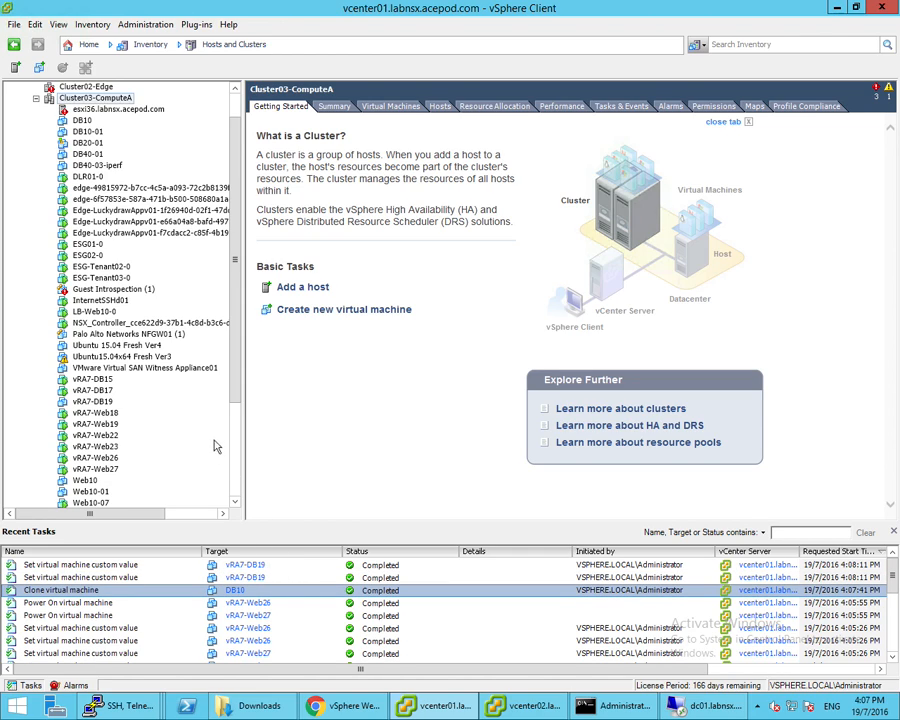
{"action": "left_click_drag", "start_coordinate": [238, 383], "coordinate": [238, 388]}
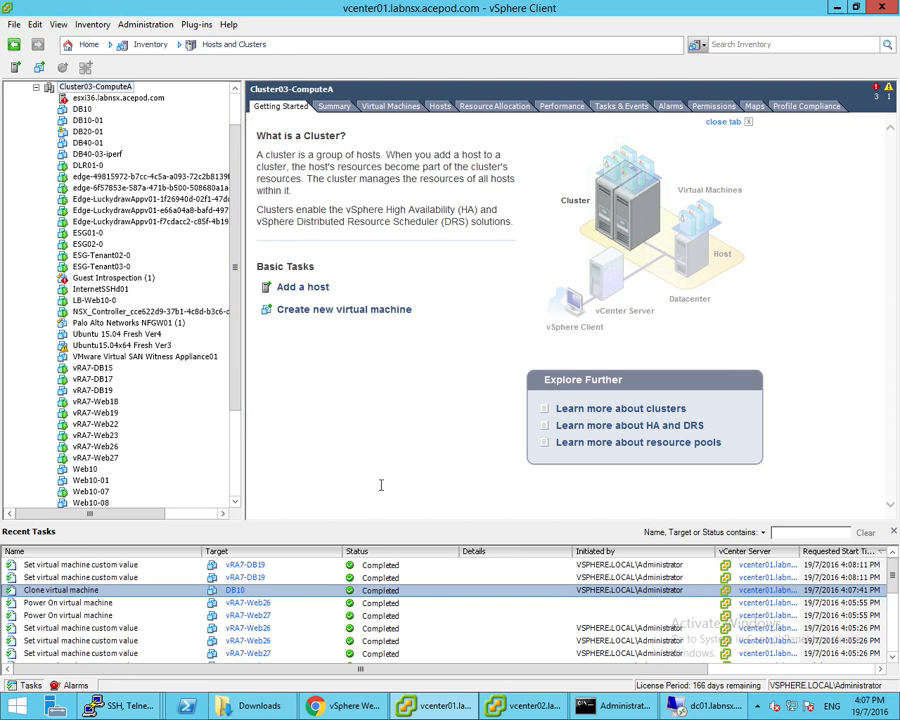
{"action": "mouse_move", "coordinate": [362, 711]}
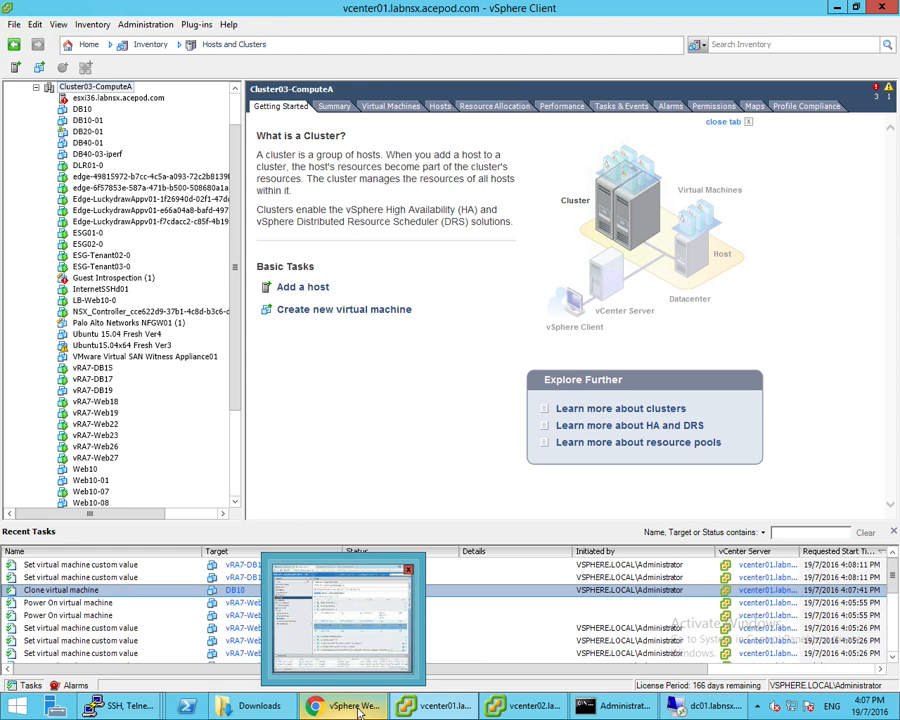
{"action": "left_click", "coordinate": [360, 710]}
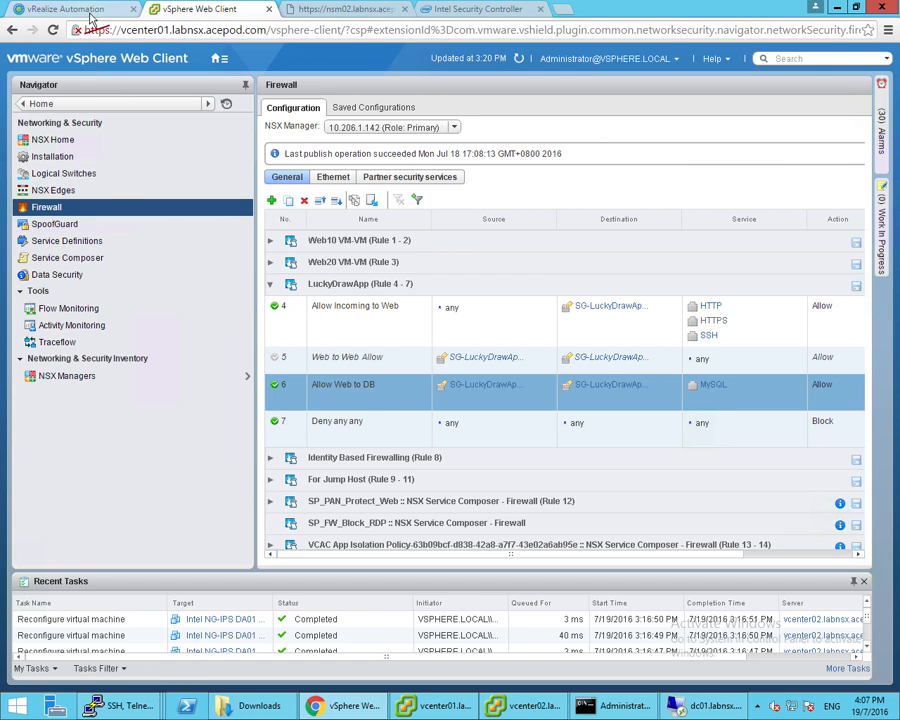
Refresh the vRA request statuses until the load balancer succeeds, with DB10[0] still in progress
{"action": "left_click", "coordinate": [66, 9]}
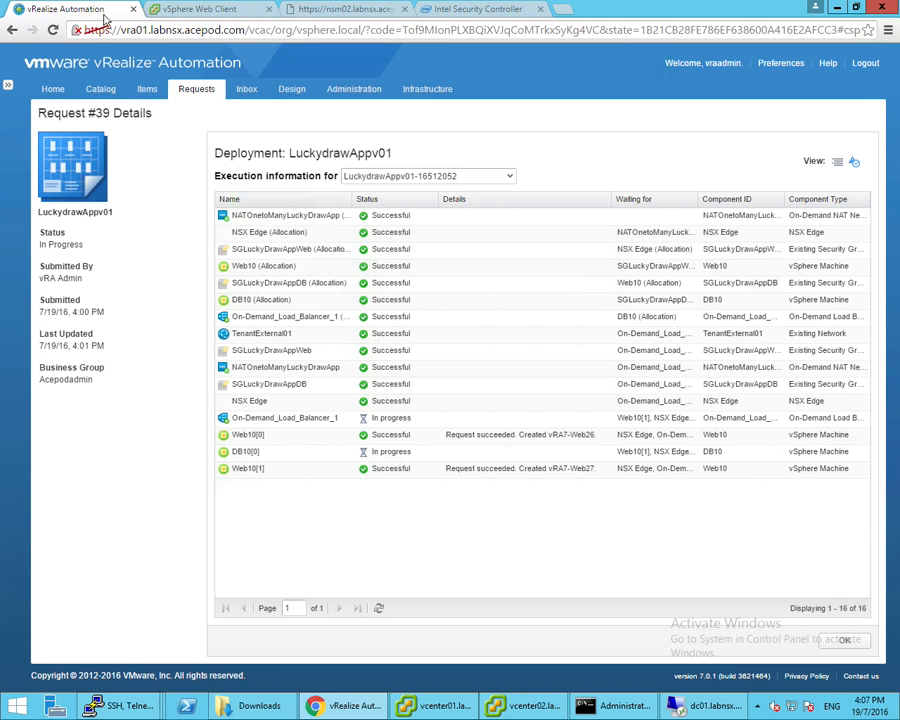
{"action": "left_click", "coordinate": [378, 608]}
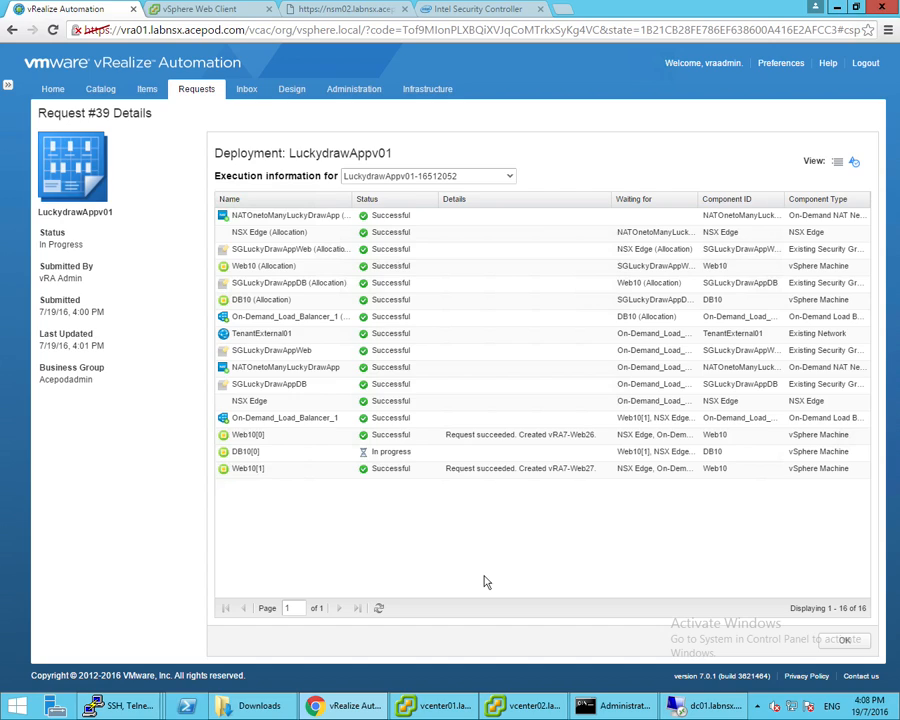
{"action": "left_click", "coordinate": [380, 610]}
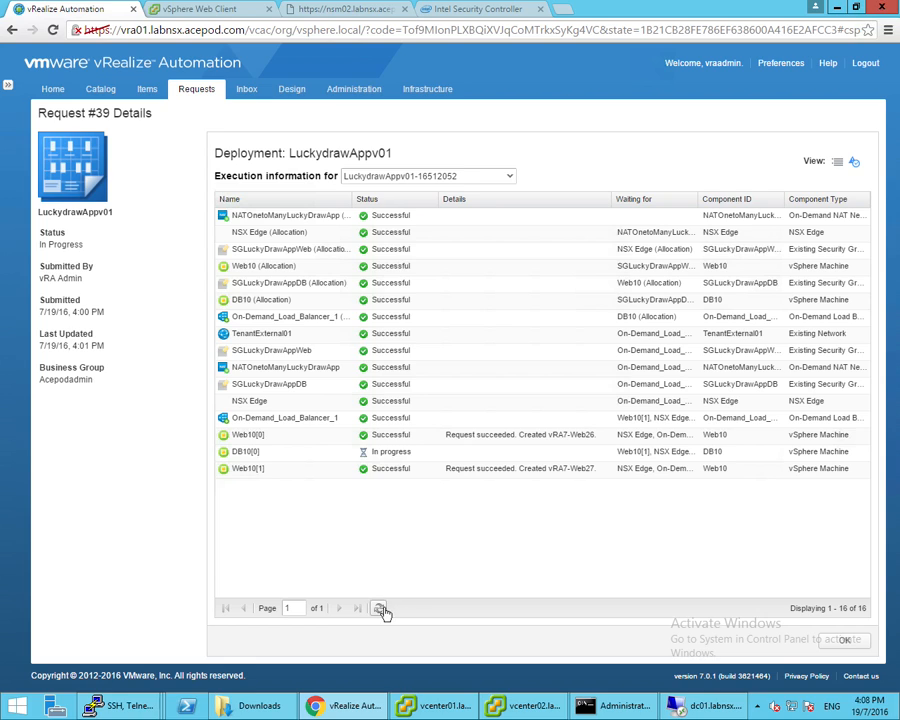
{"action": "left_click", "coordinate": [382, 610]}
{"action": "left_click", "coordinate": [436, 706]}
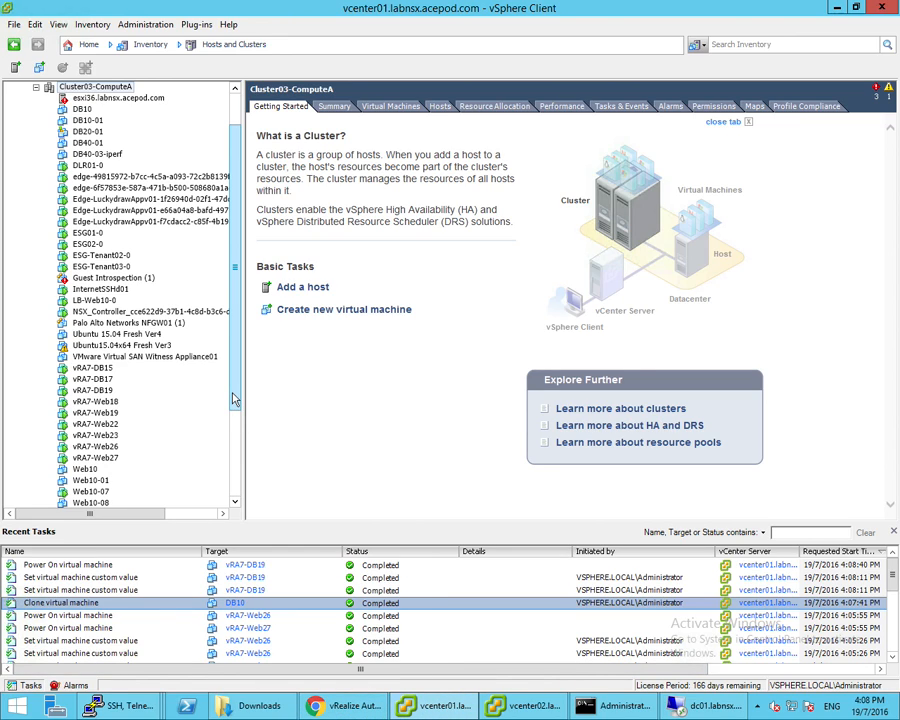
Log in as root on the vRA7-Web26 console (web10-01, 10.10.97.11), then open vRA7-Web27's console
{"action": "scroll", "coordinate": [164, 303], "scroll_direction": "down", "scroll_amount": 2}
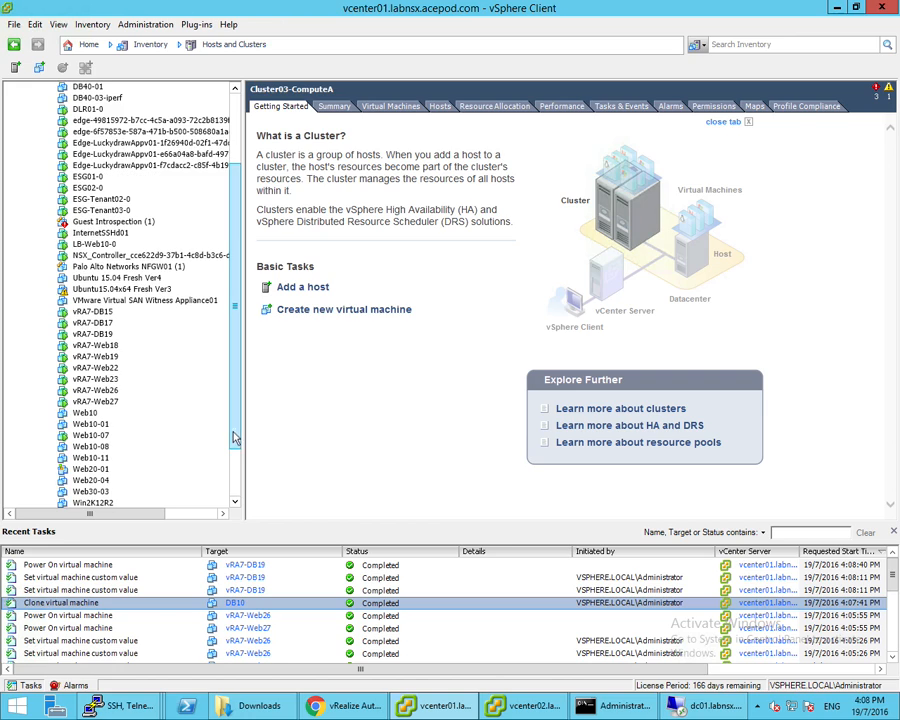
{"action": "right_click", "coordinate": [113, 392]}
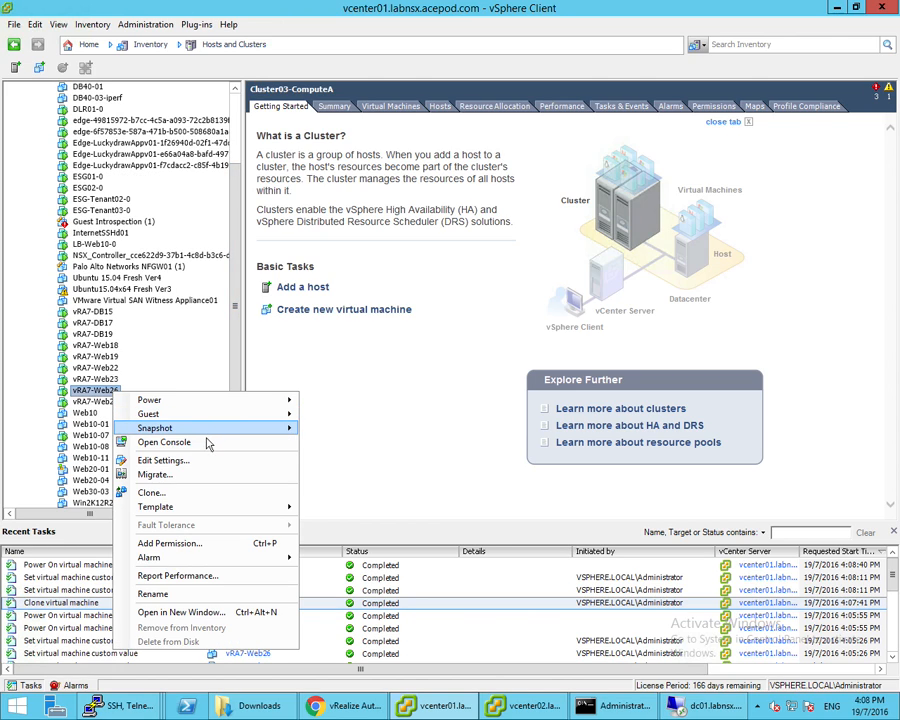
{"action": "left_click", "coordinate": [207, 444]}
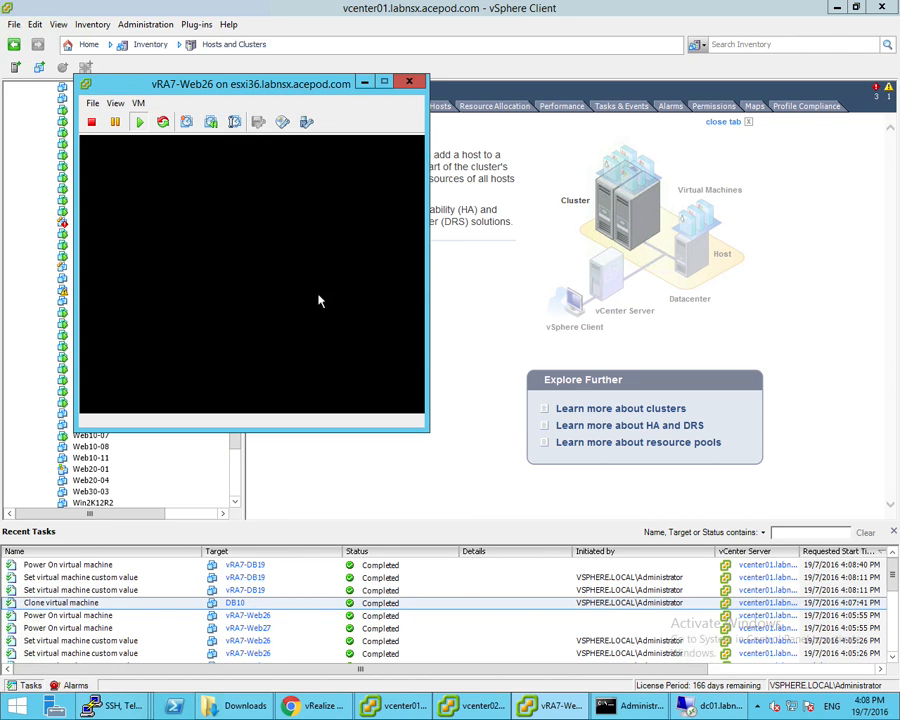
{"action": "left_click", "coordinate": [297, 263]}
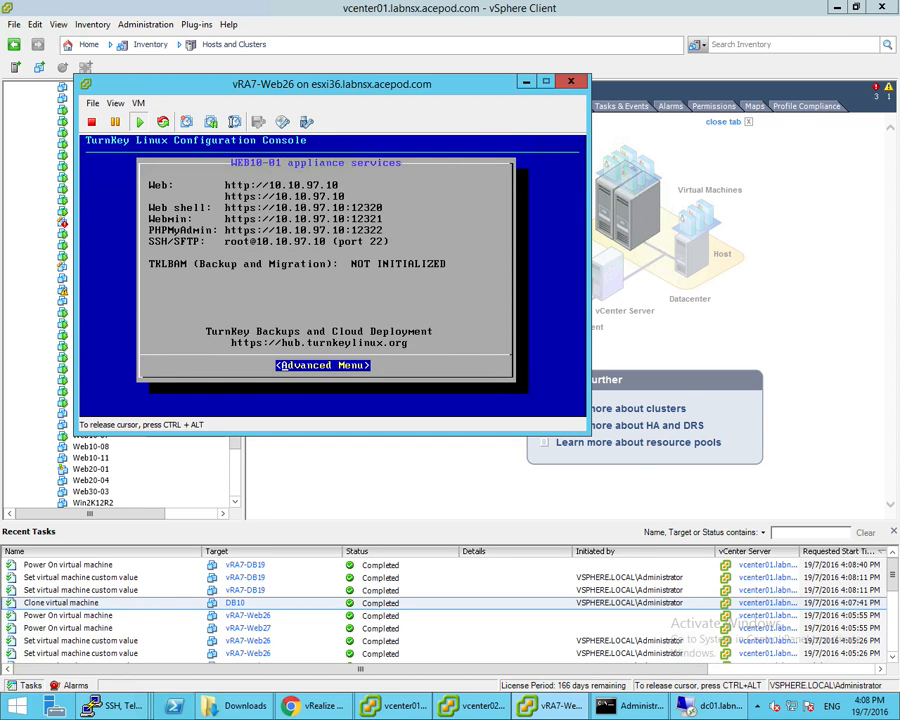
{"action": "key", "text": "Escape"}
{"action": "type", "text": "root"}
{"action": "key", "text": "Return"}
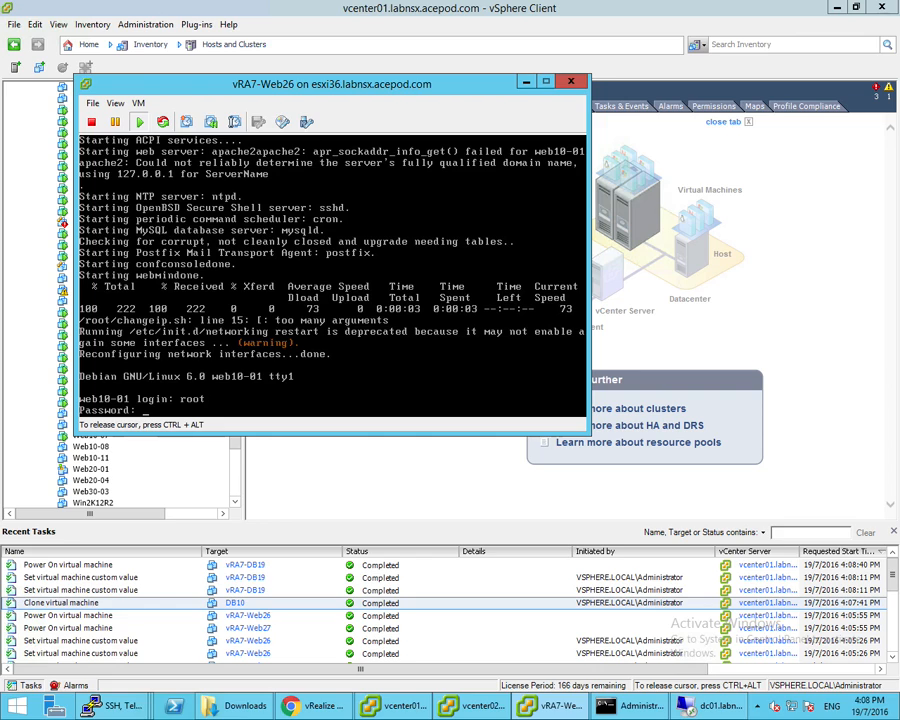
{"action": "key", "text": "Return"}
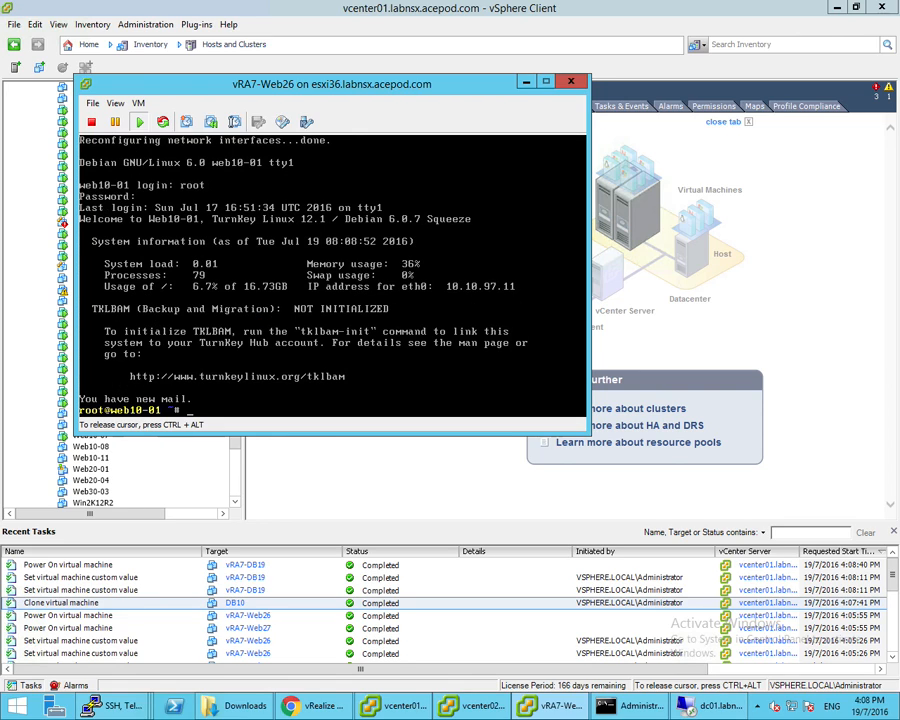
{"action": "key", "text": "ctrl+alt"}
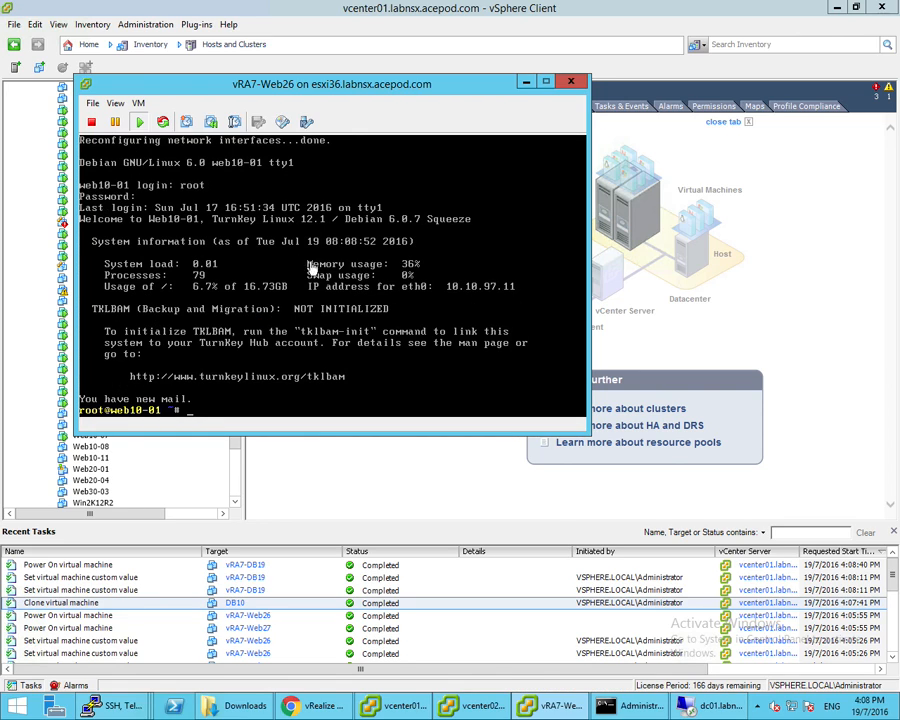
{"action": "left_click_drag", "start_coordinate": [370, 88], "coordinate": [497, 116]}
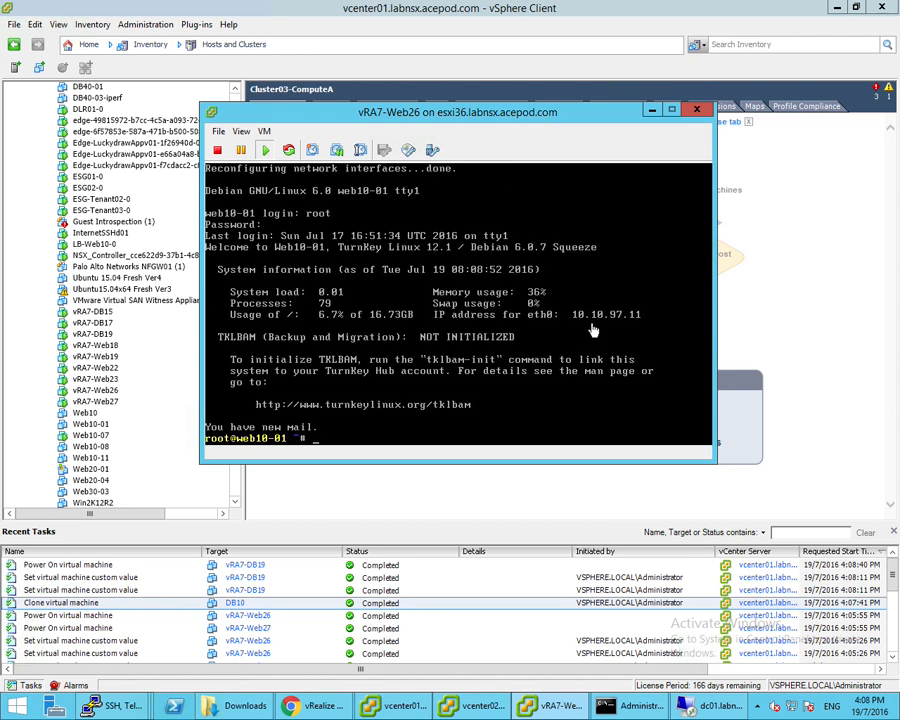
{"action": "right_click", "coordinate": [108, 401]}
{"action": "left_click", "coordinate": [202, 464]}
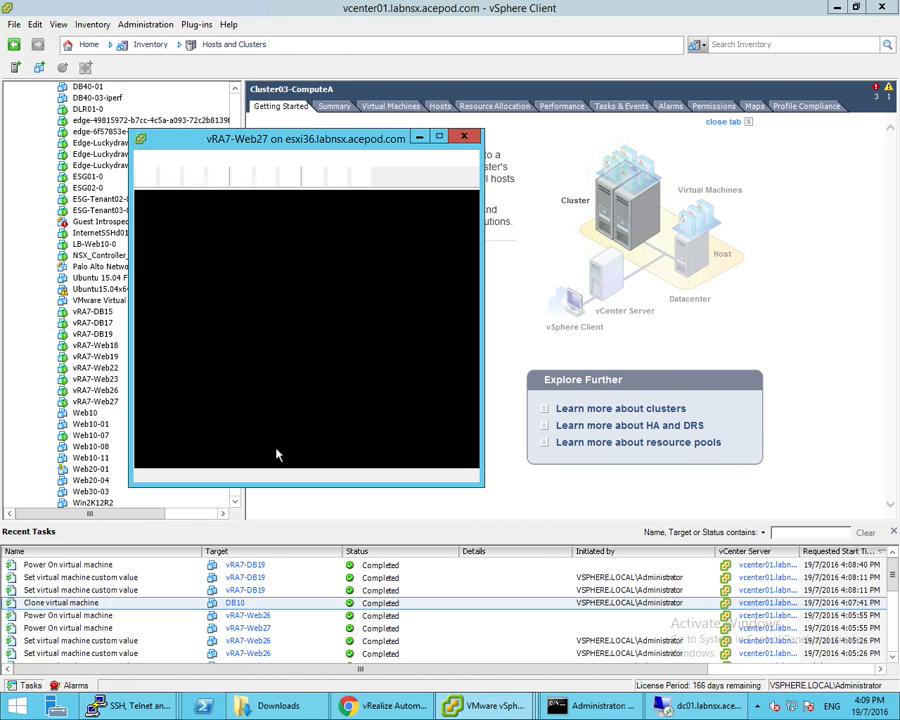
Quit TurnKey and log in as root on vRA7-Web27 (web10-02, 10.10.97.12), then open vRA7-DB19's console
{"action": "left_click", "coordinate": [480, 320]}
{"action": "key", "text": "Escape"}
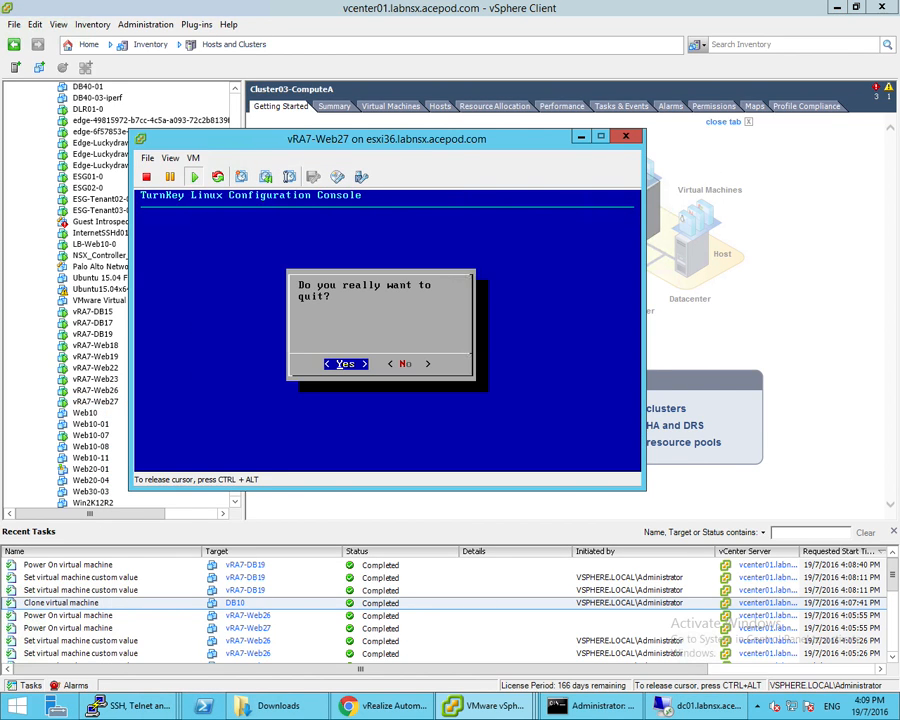
{"action": "key", "text": "Return"}
{"action": "type", "text": "root"}
{"action": "key", "text": "Return"}
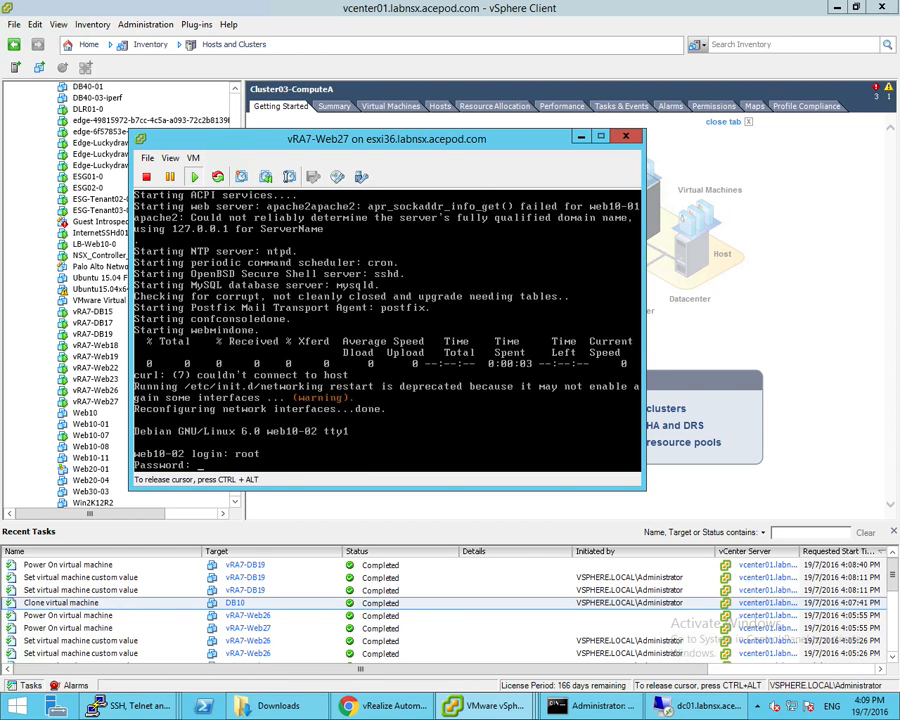
{"action": "key", "text": "Return"}
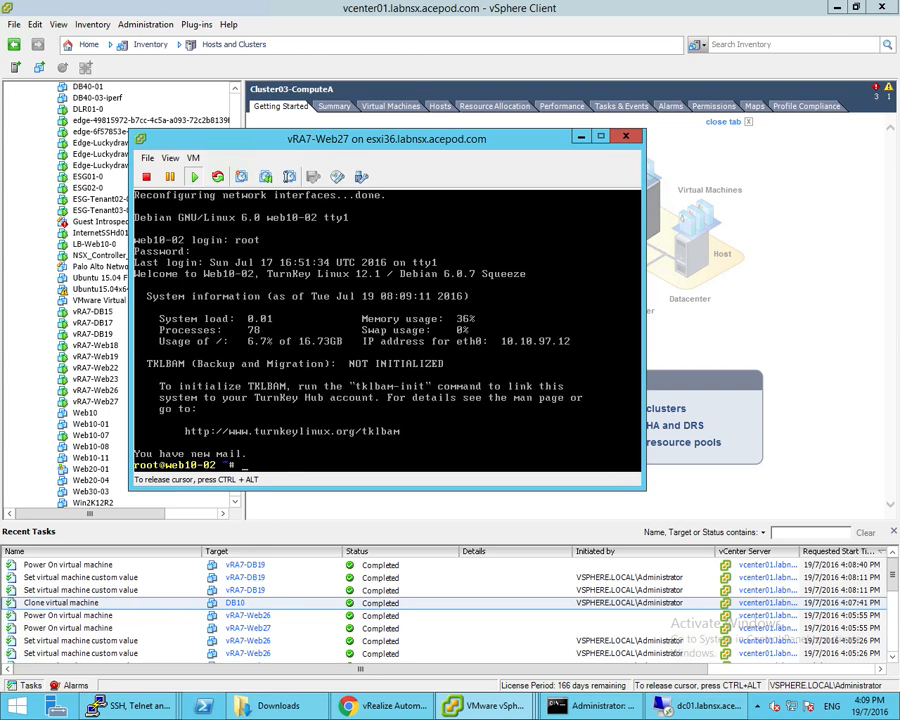
{"action": "key", "text": "ctrl+alt"}
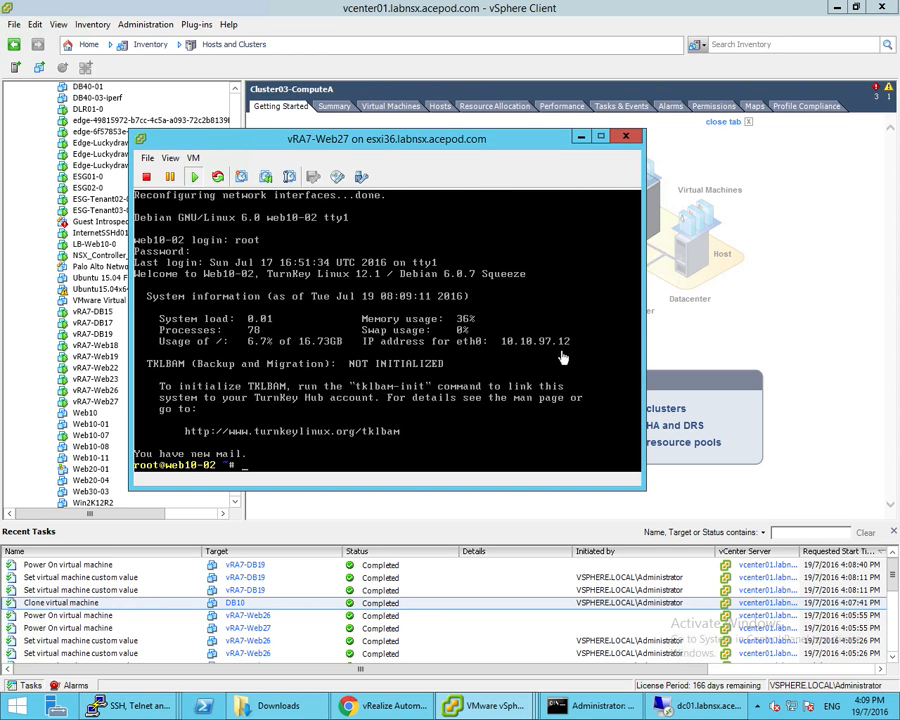
{"action": "left_click_drag", "start_coordinate": [476, 146], "coordinate": [641, 195]}
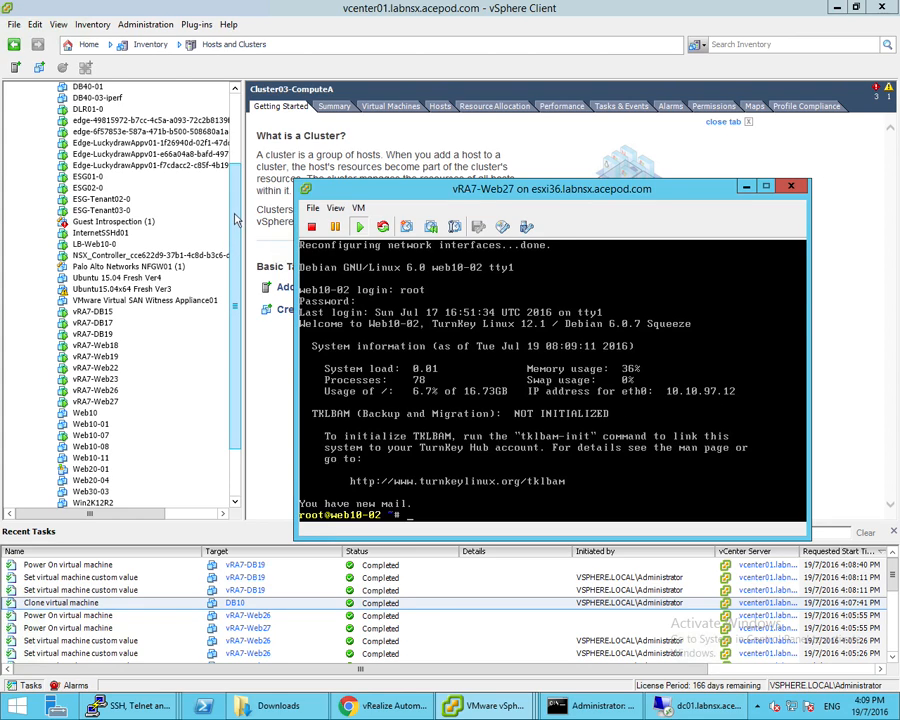
{"action": "right_click", "coordinate": [88, 335]}
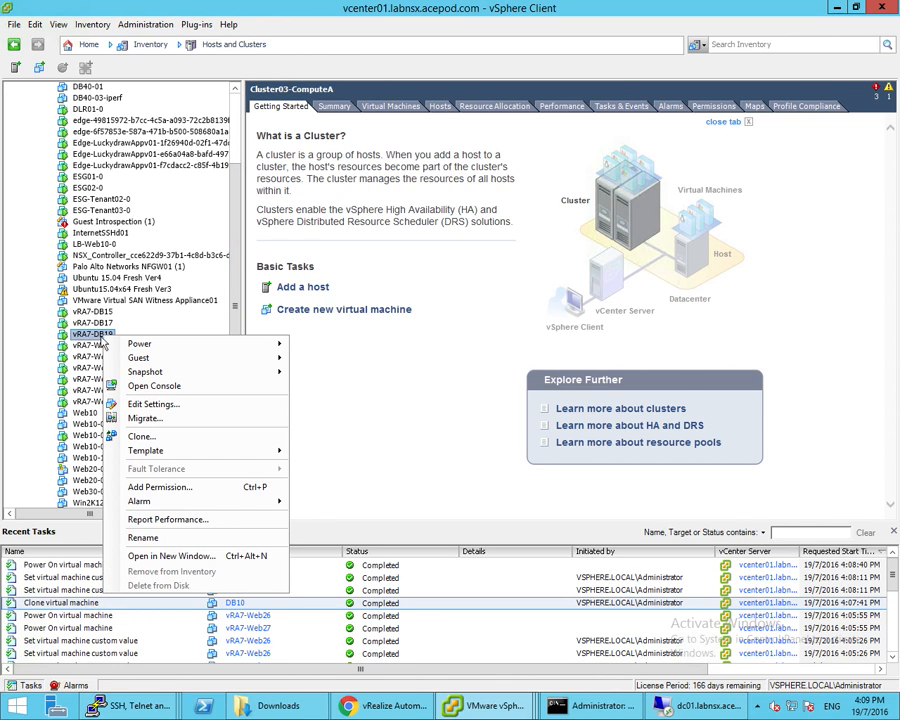
{"action": "left_click", "coordinate": [152, 386]}
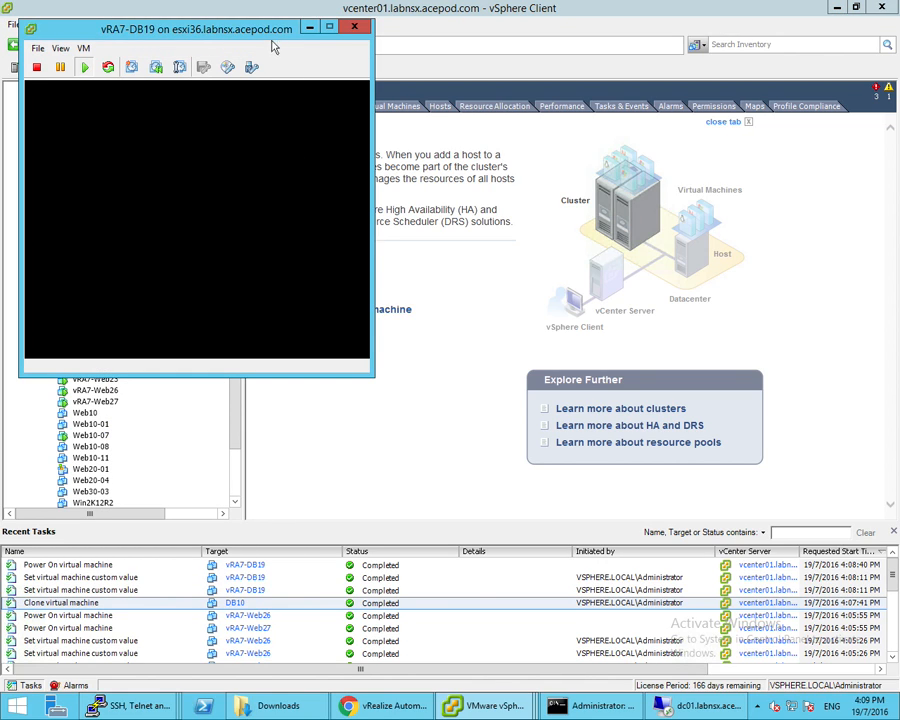
Quit TurnKey and log in as root on the vRA7-DB19 console, showing DB20-01 at 10.10.97.51
{"action": "left_click", "coordinate": [340, 233]}
{"action": "key", "text": "Escape"}
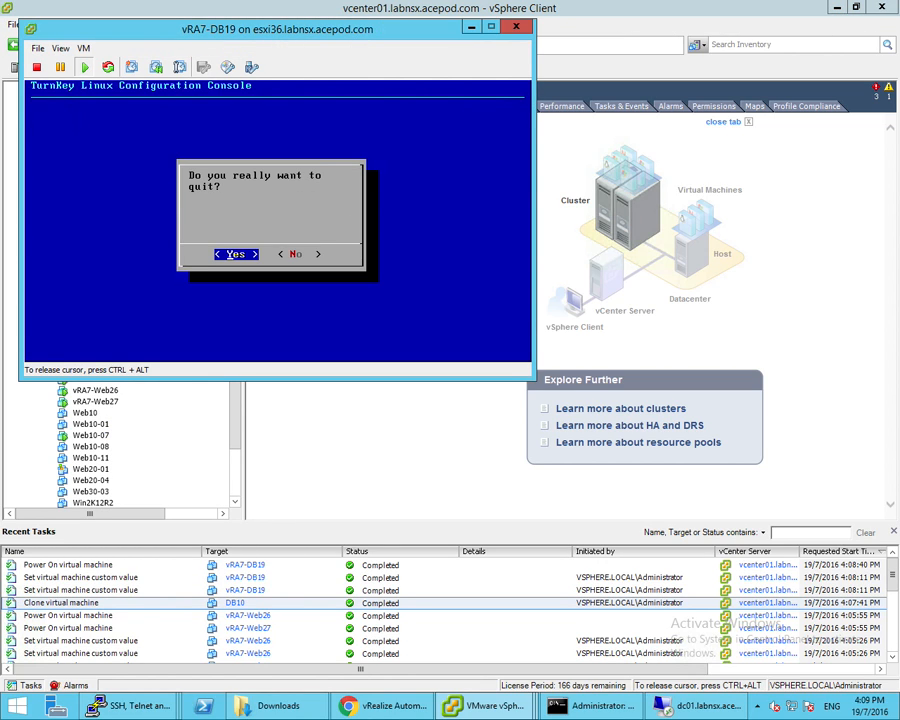
{"action": "key", "text": "Return"}
{"action": "type", "text": "root"}
{"action": "key", "text": "Return"}
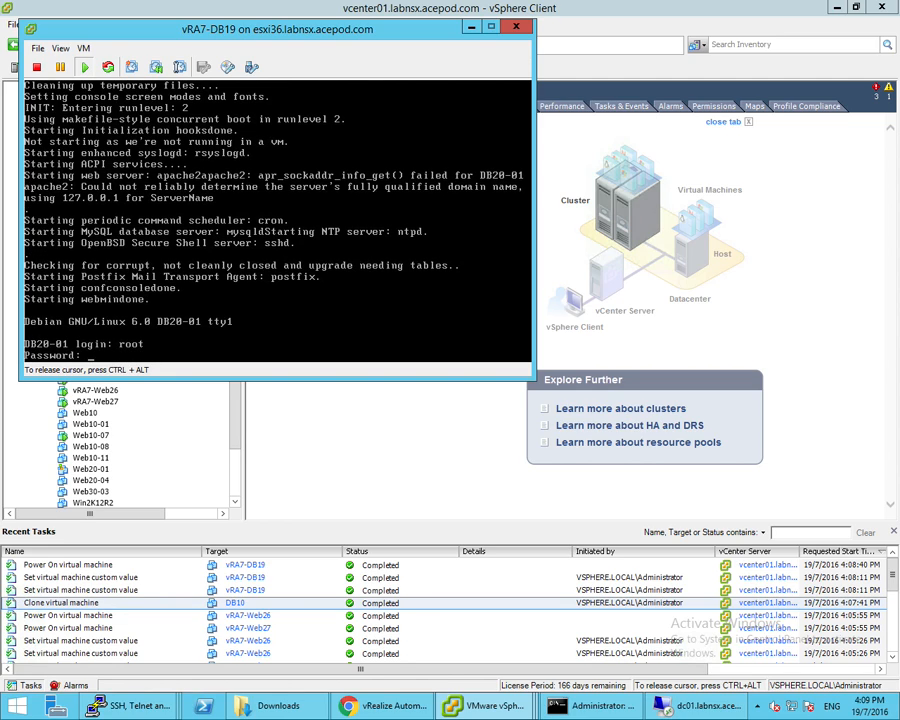
{"action": "key", "text": "Return"}
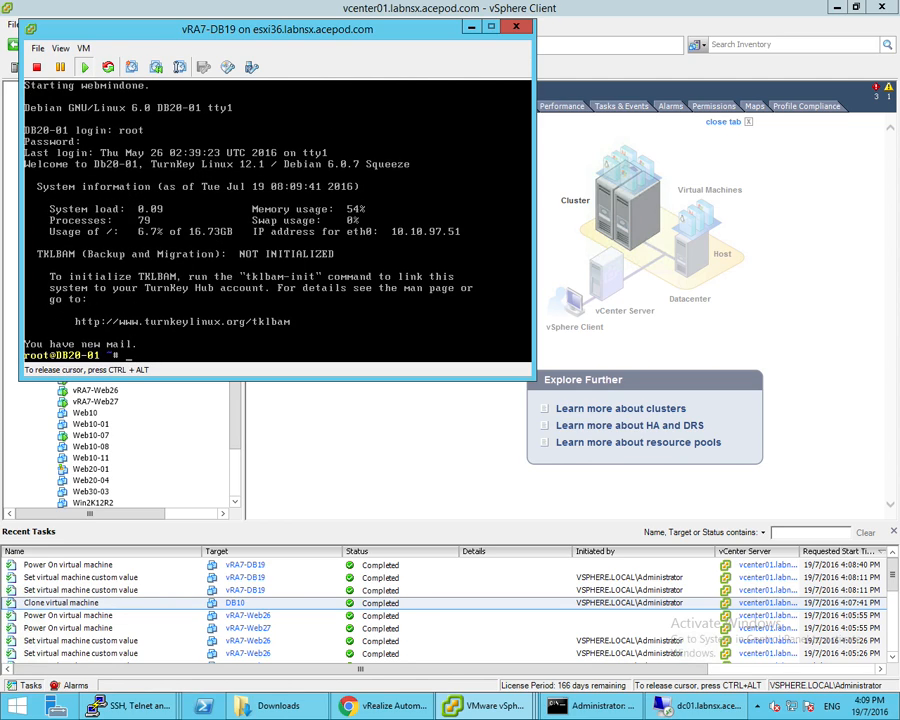
{"action": "key", "text": "ctrl+alt"}
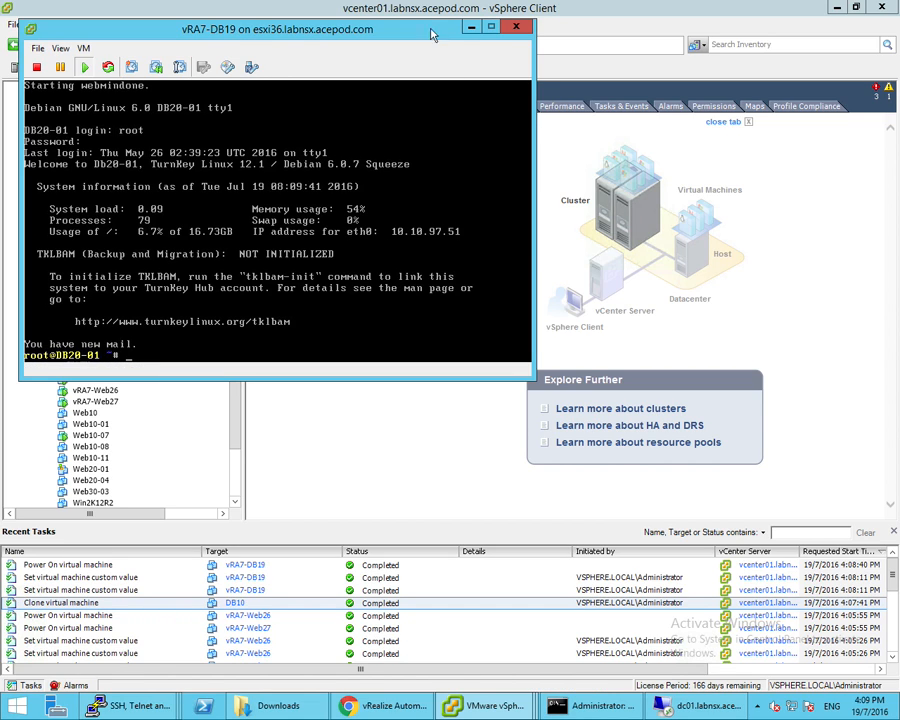
{"action": "left_click_drag", "start_coordinate": [424, 52], "coordinate": [636, 171]}
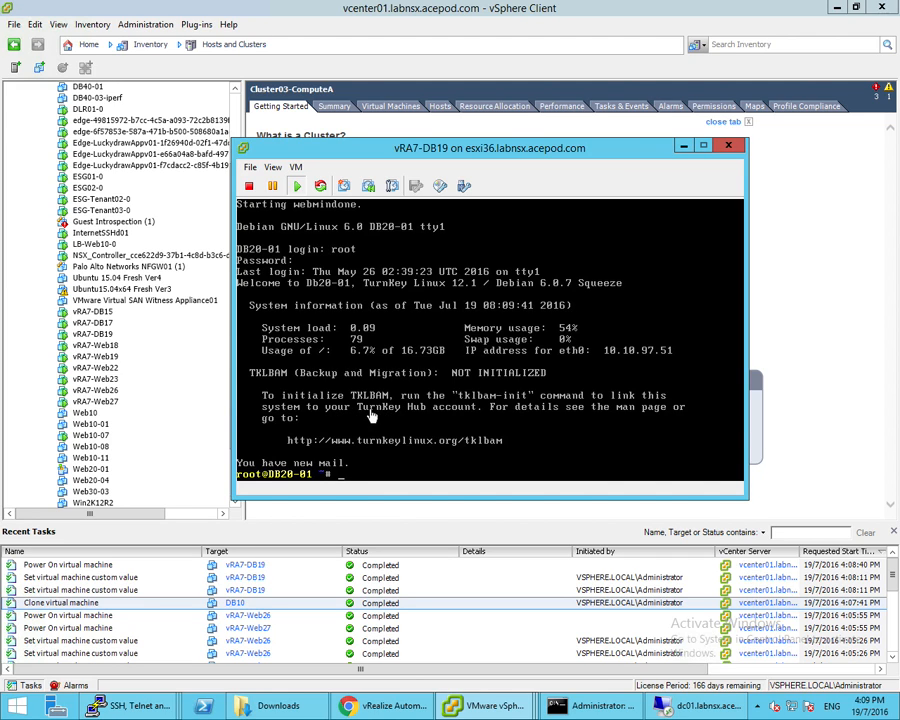
Refresh Request #39 to confirm every component succeeded, then close the request details
{"action": "left_click", "coordinate": [197, 400]}
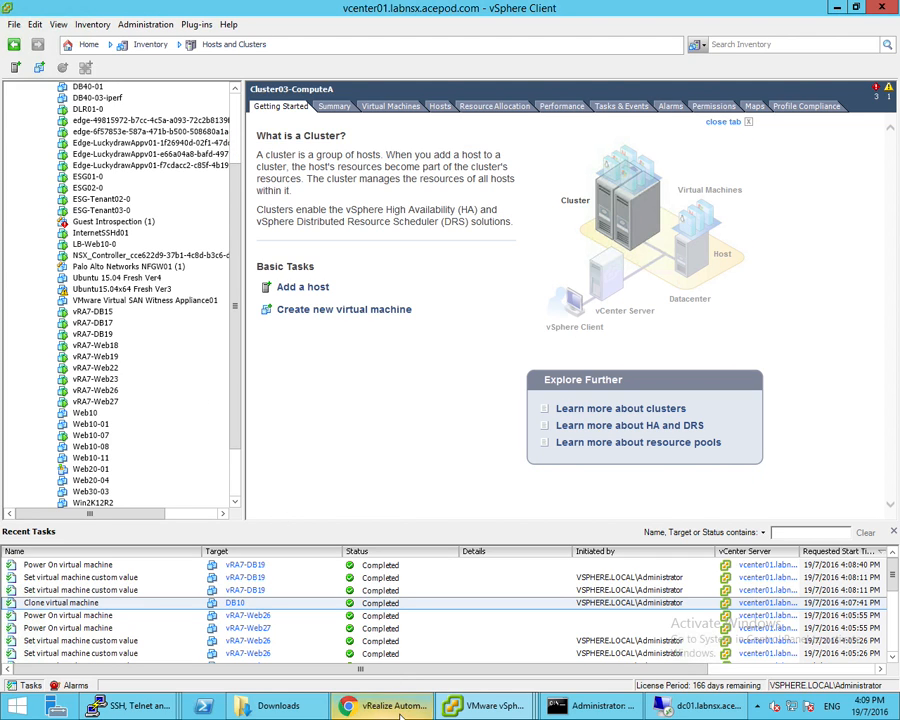
{"action": "left_click", "coordinate": [392, 706]}
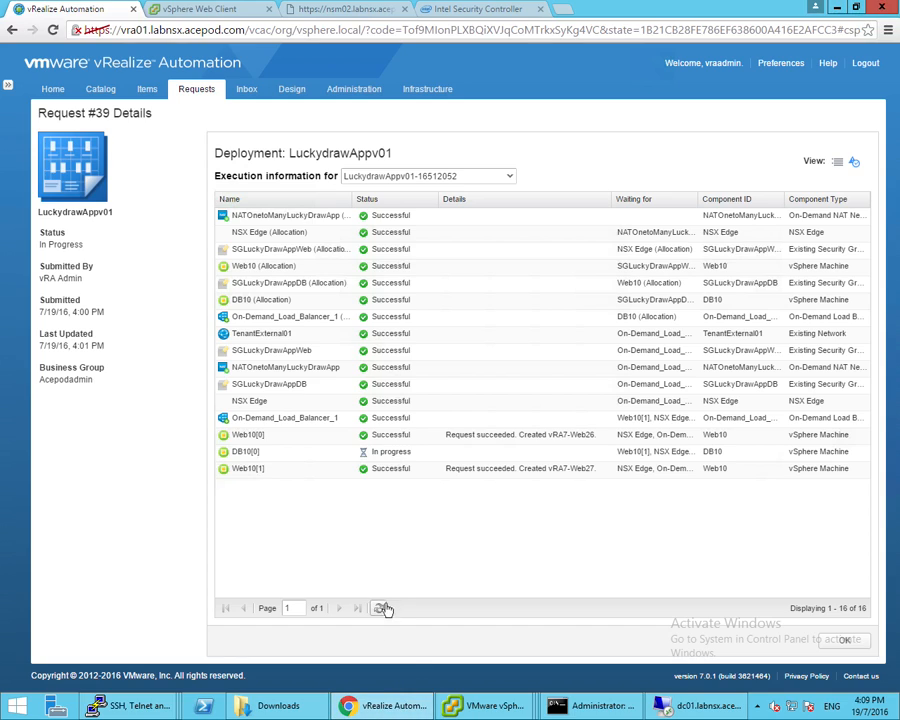
{"action": "left_click", "coordinate": [379, 608]}
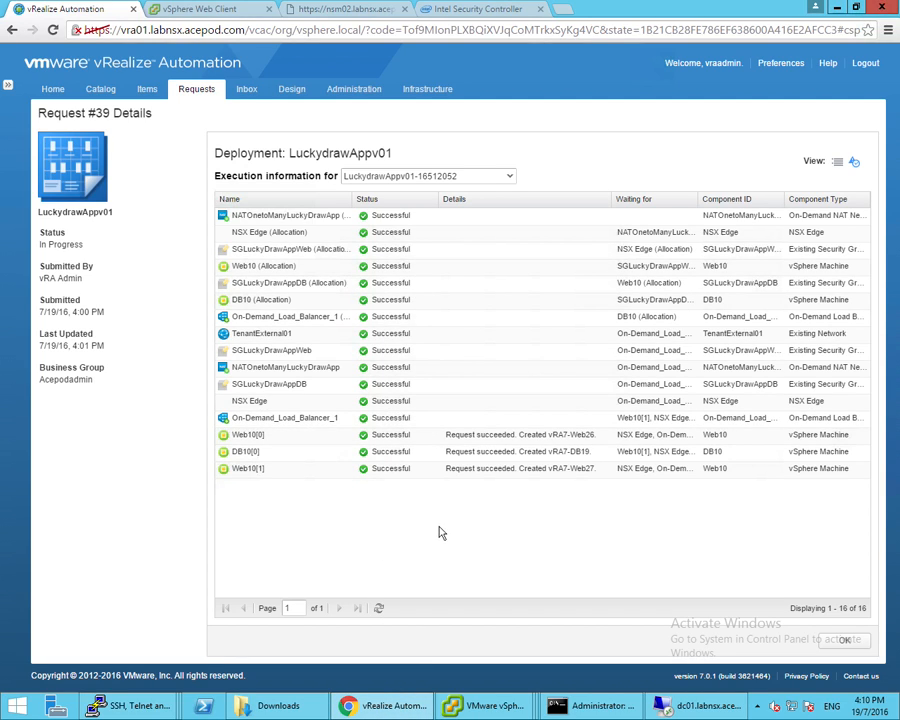
{"action": "left_click", "coordinate": [850, 642]}
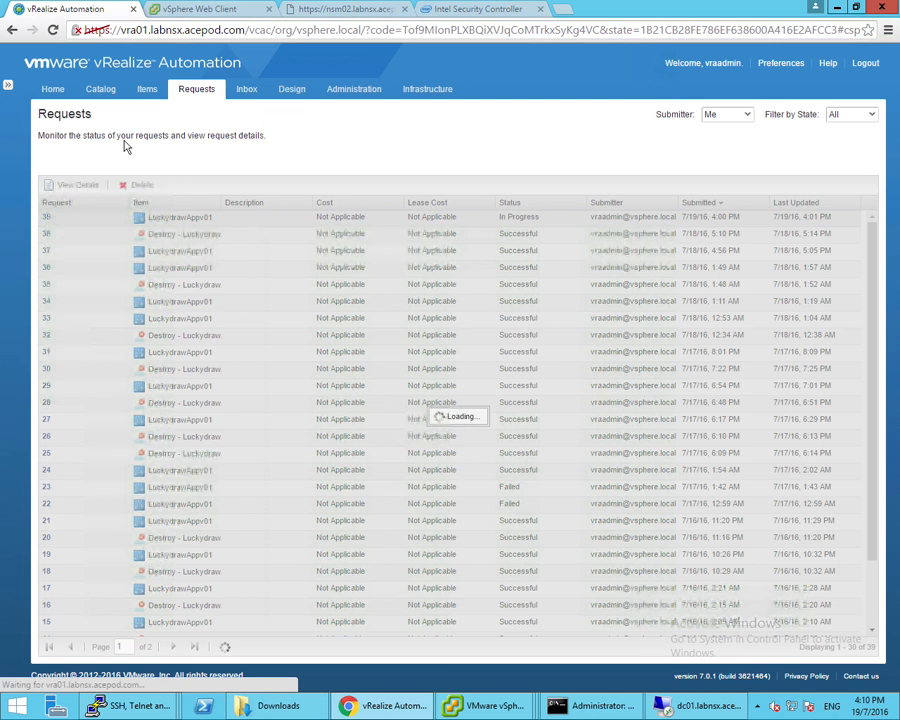
{"action": "left_click", "coordinate": [147, 89]}
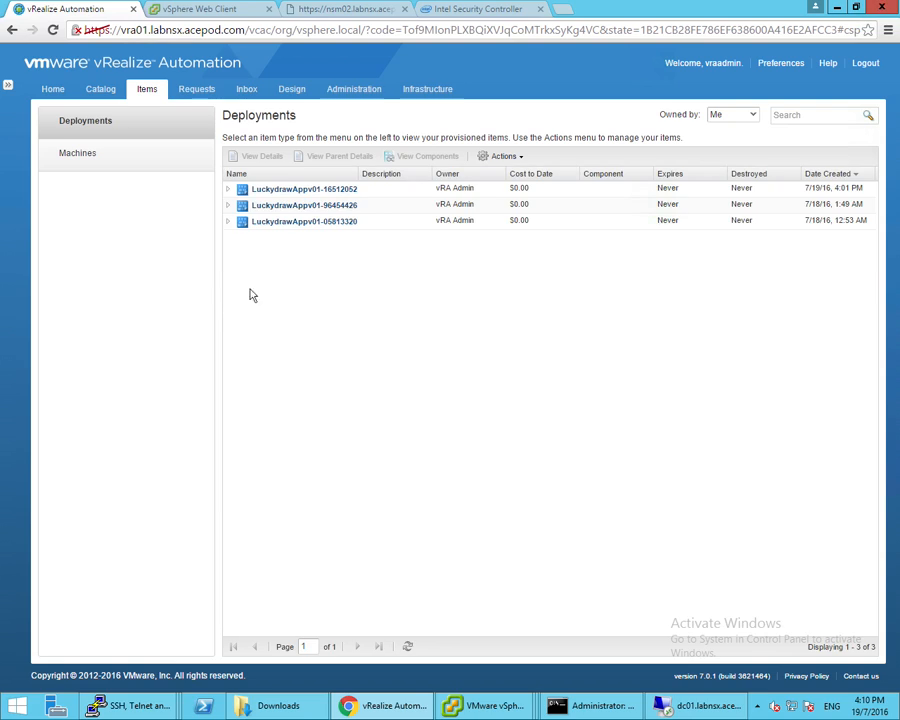
{"action": "left_click", "coordinate": [835, 195]}
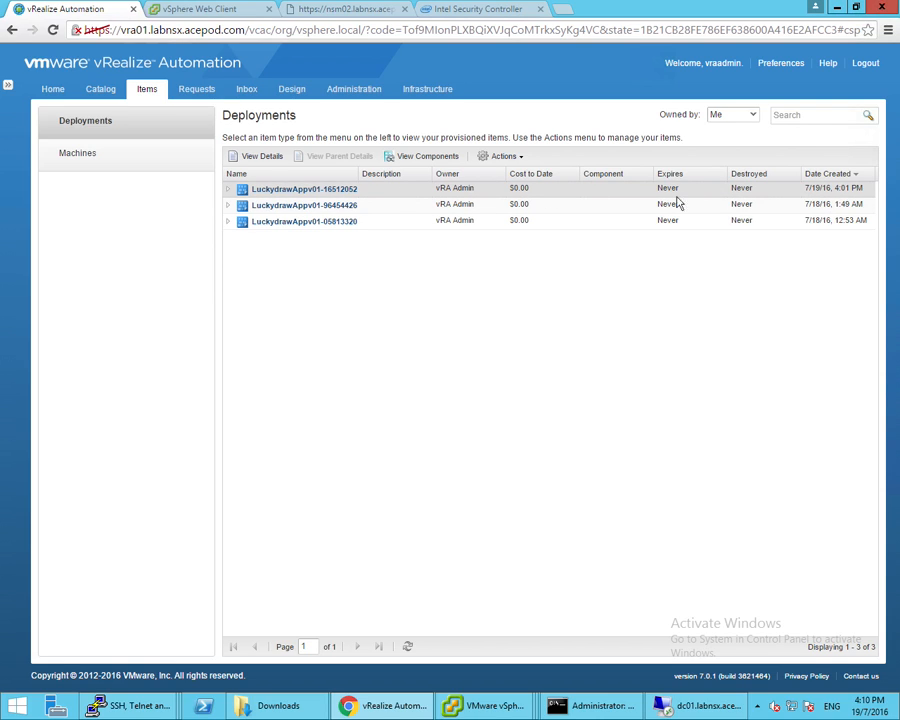
{"action": "left_click", "coordinate": [229, 190]}
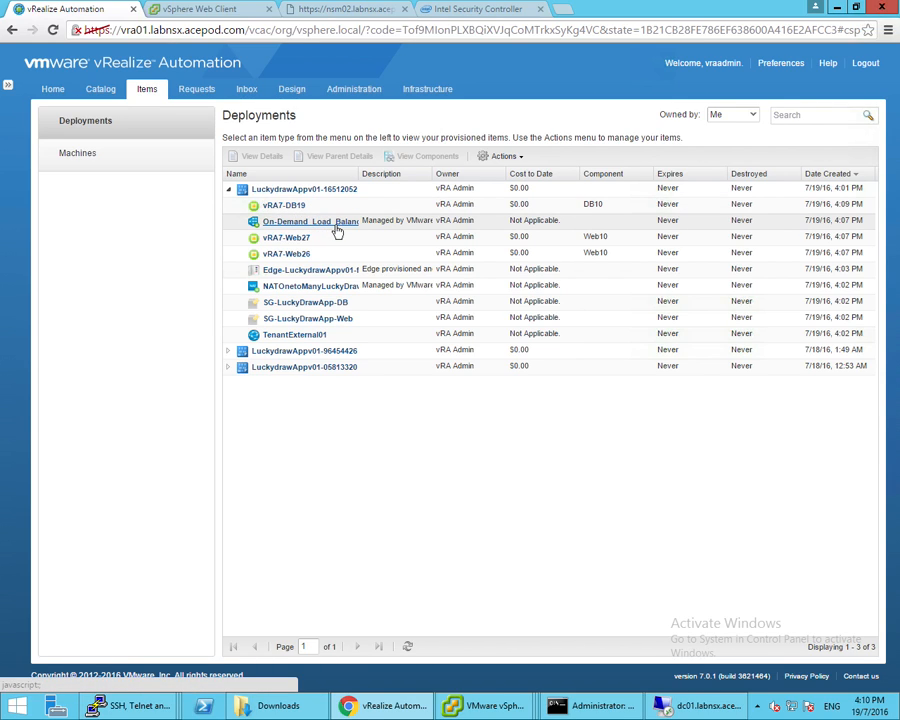
{"action": "left_click", "coordinate": [338, 231]}
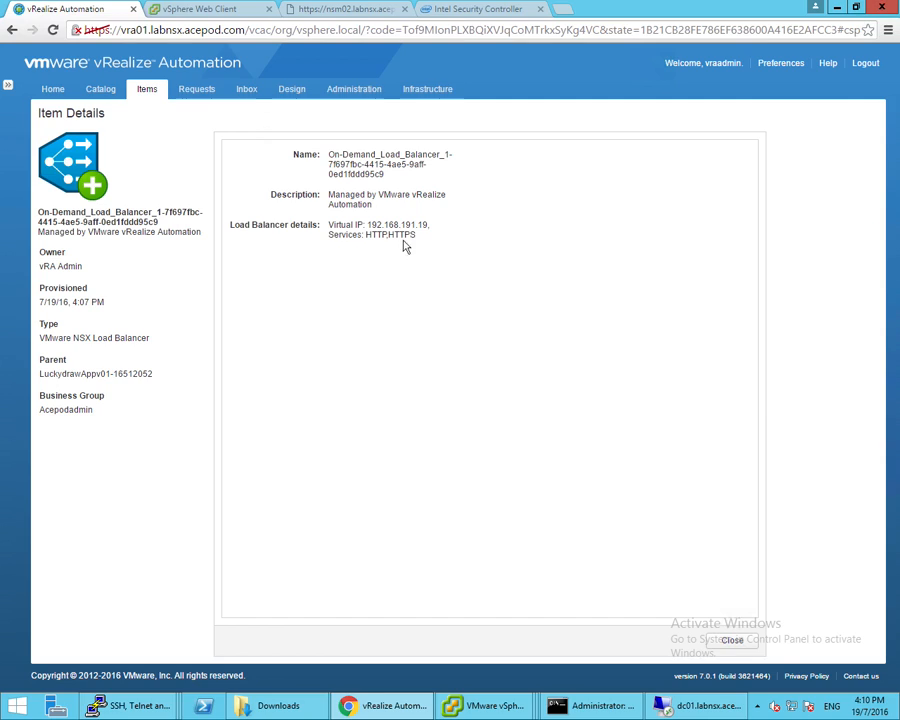
{"action": "left_click_drag", "start_coordinate": [420, 224], "coordinate": [368, 224]}
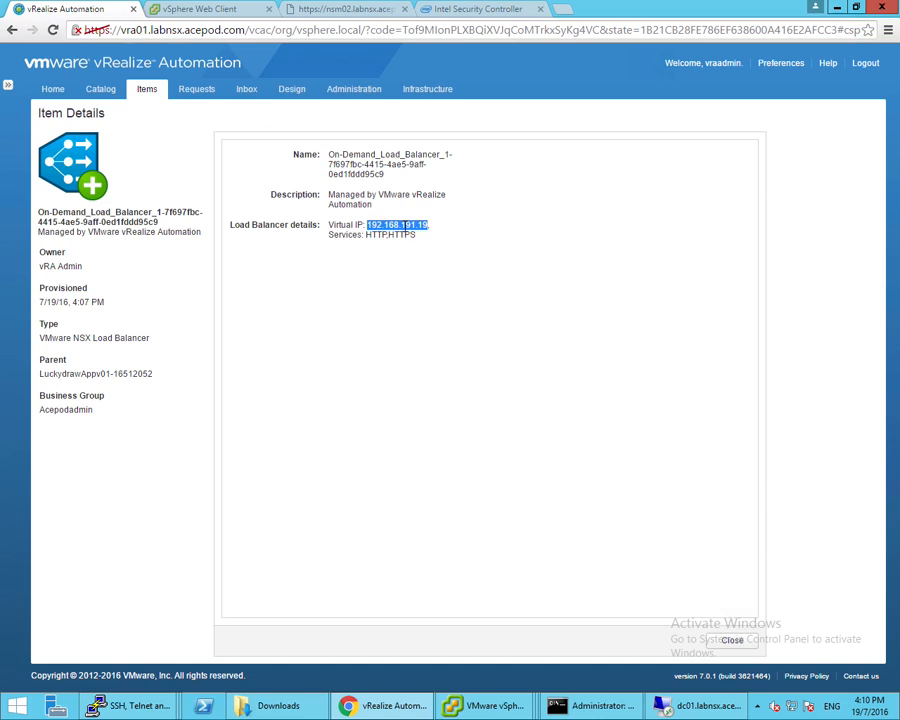
{"action": "left_click", "coordinate": [563, 10]}
{"action": "right_click", "coordinate": [480, 29]}
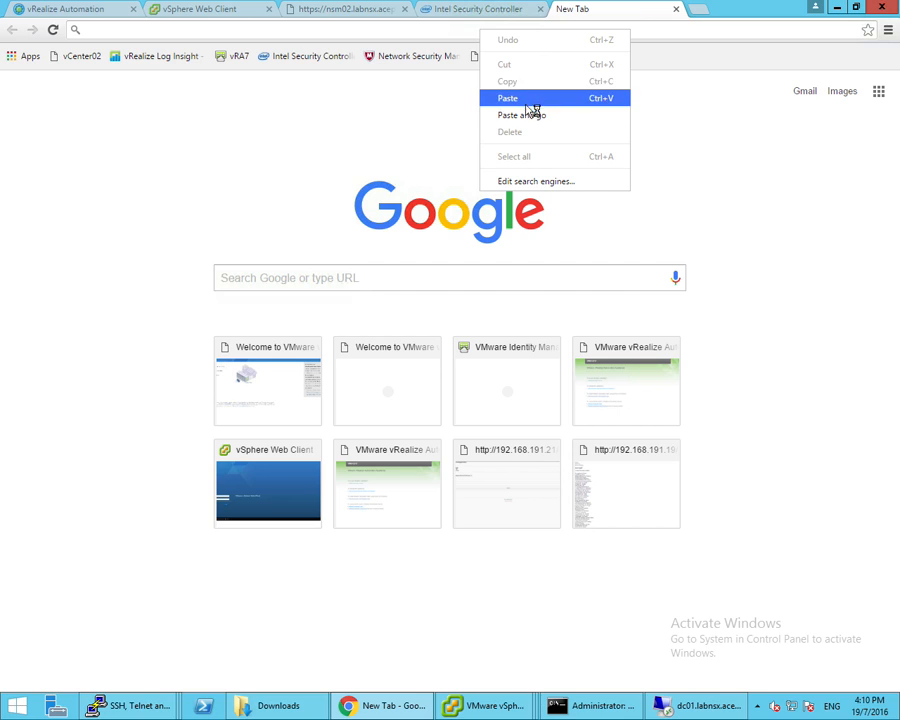
Load 192.168.191.19 in Chrome and reload it to see Finance App01 served by another web server
{"action": "left_click", "coordinate": [527, 115]}
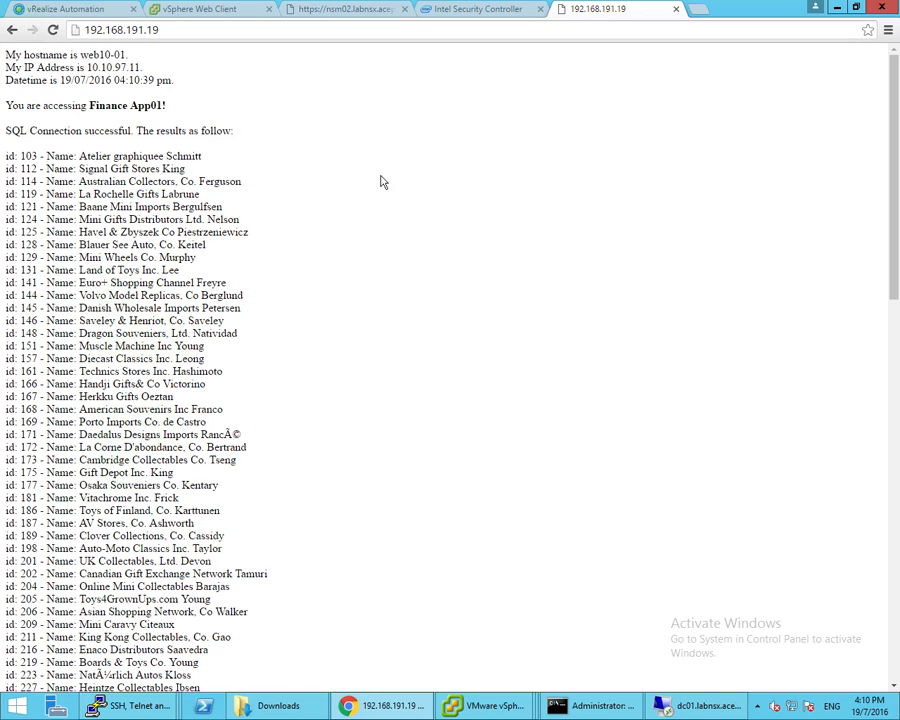
{"action": "key", "text": "F5"}
{"action": "key", "text": "F5"}
{"action": "key", "text": "F5"}
{"action": "key", "text": "F5"}
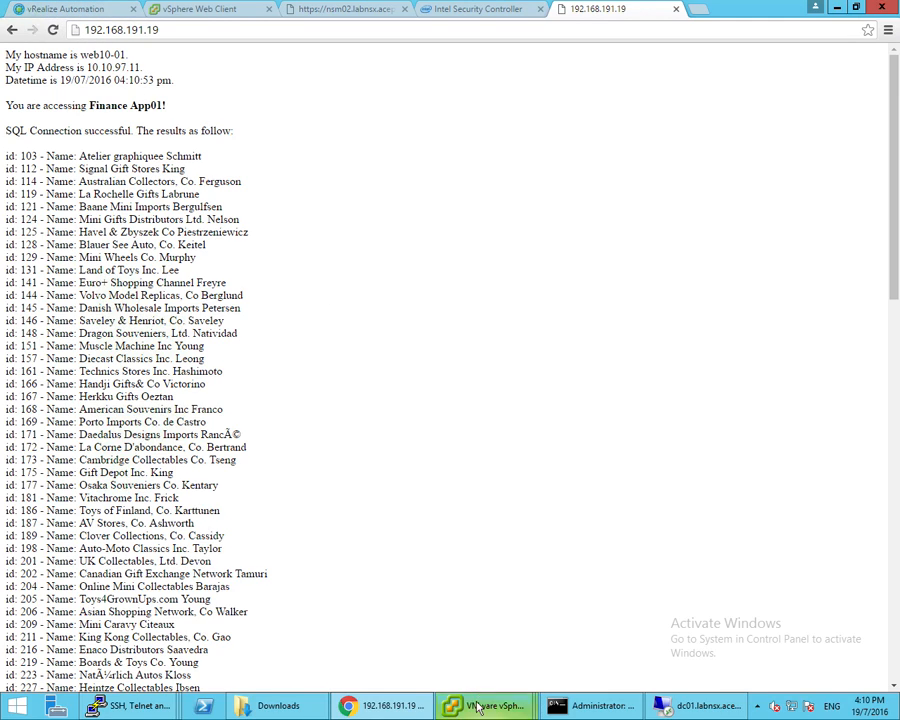
{"action": "mouse_move", "coordinate": [490, 705]}
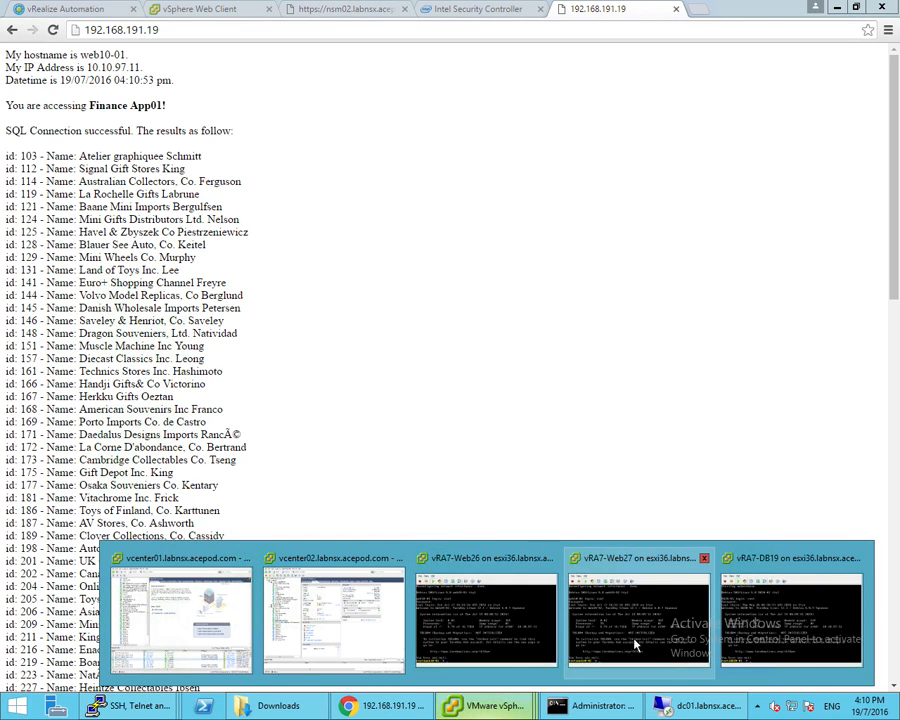
{"action": "left_click", "coordinate": [495, 635]}
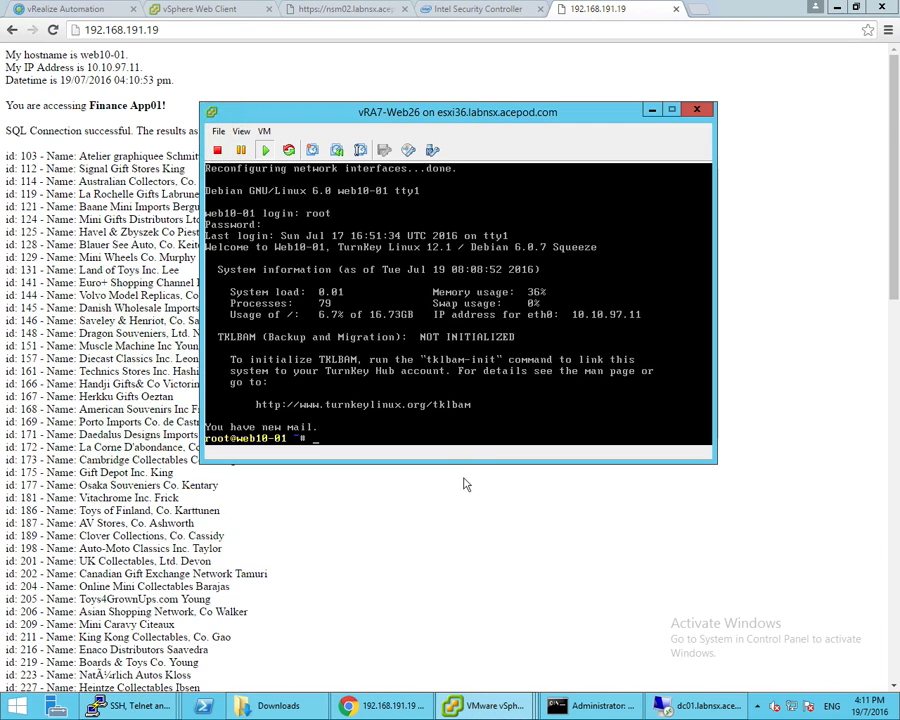
{"action": "left_click", "coordinate": [398, 550]}
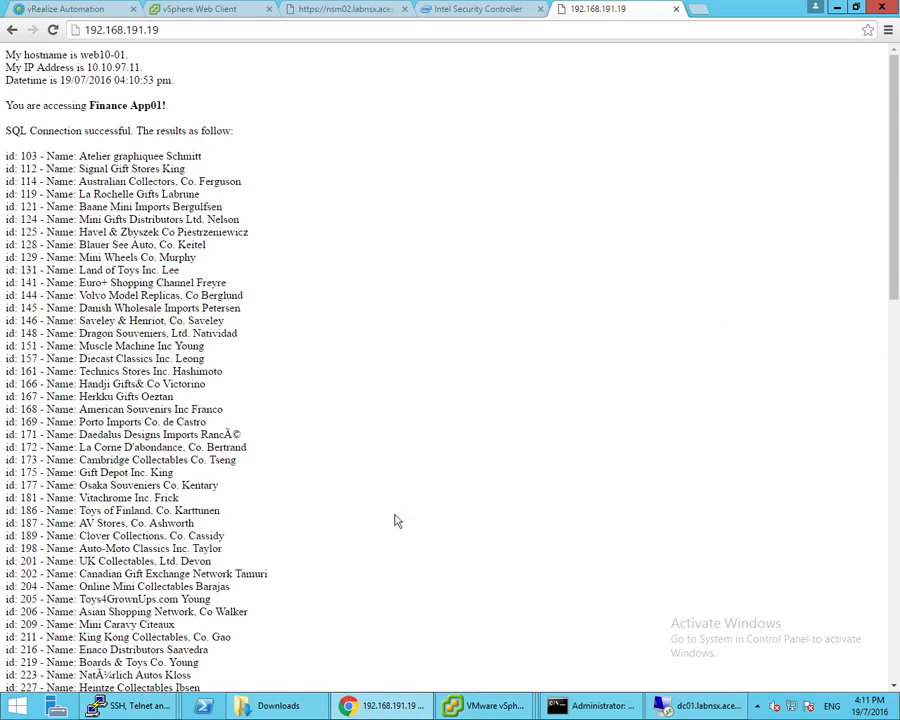
{"action": "left_click", "coordinate": [211, 10]}
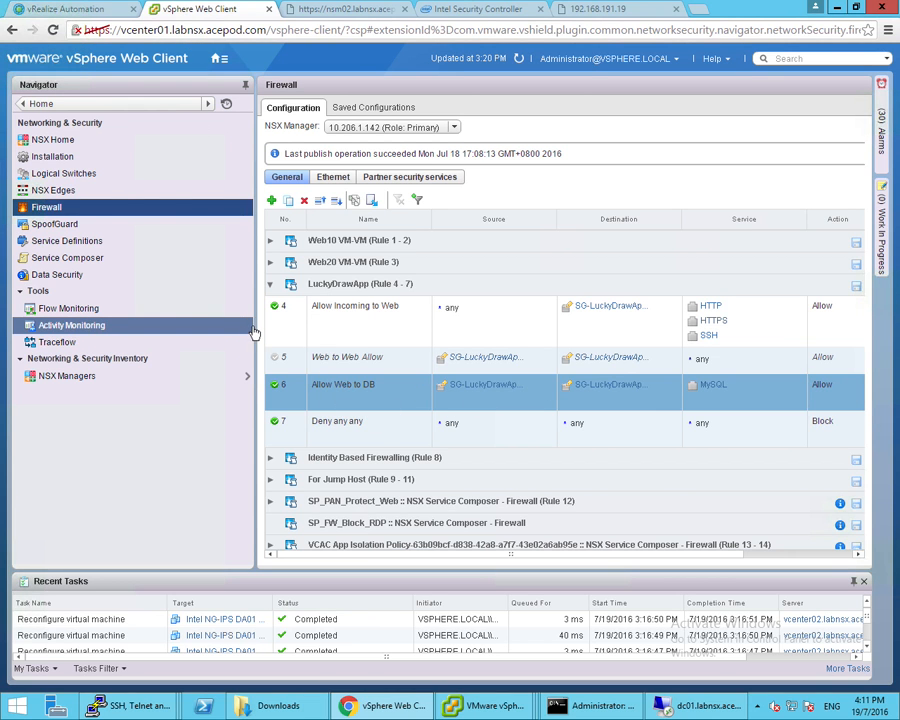
{"action": "left_click_drag", "start_coordinate": [256, 326], "coordinate": [185, 326]}
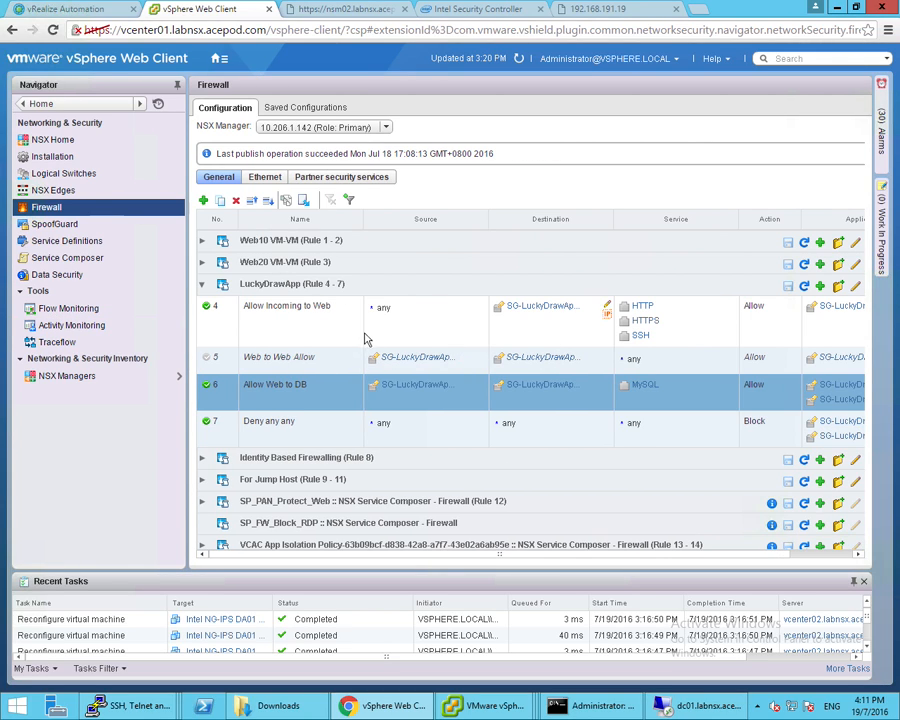
{"action": "left_click", "coordinate": [551, 313]}
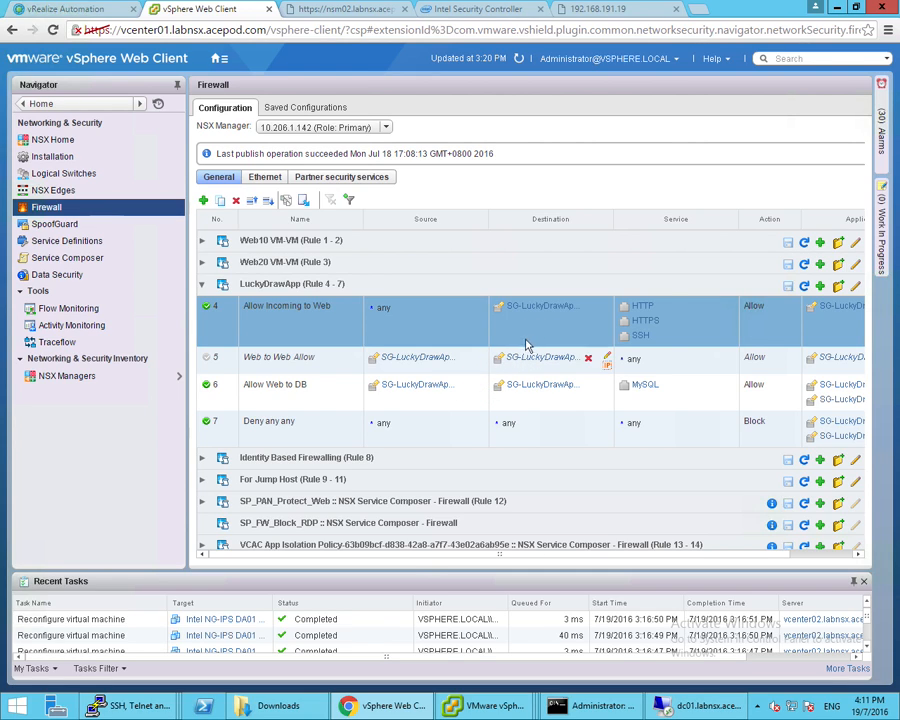
{"action": "left_click", "coordinate": [424, 392]}
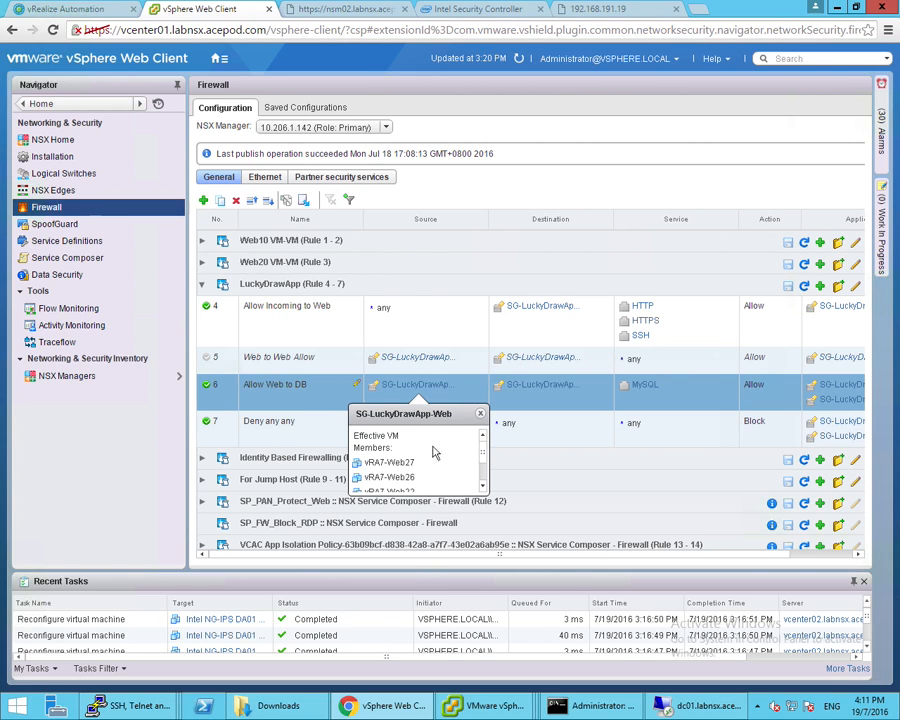
{"action": "scroll", "coordinate": [476, 458], "scroll_direction": "down", "scroll_amount": 3}
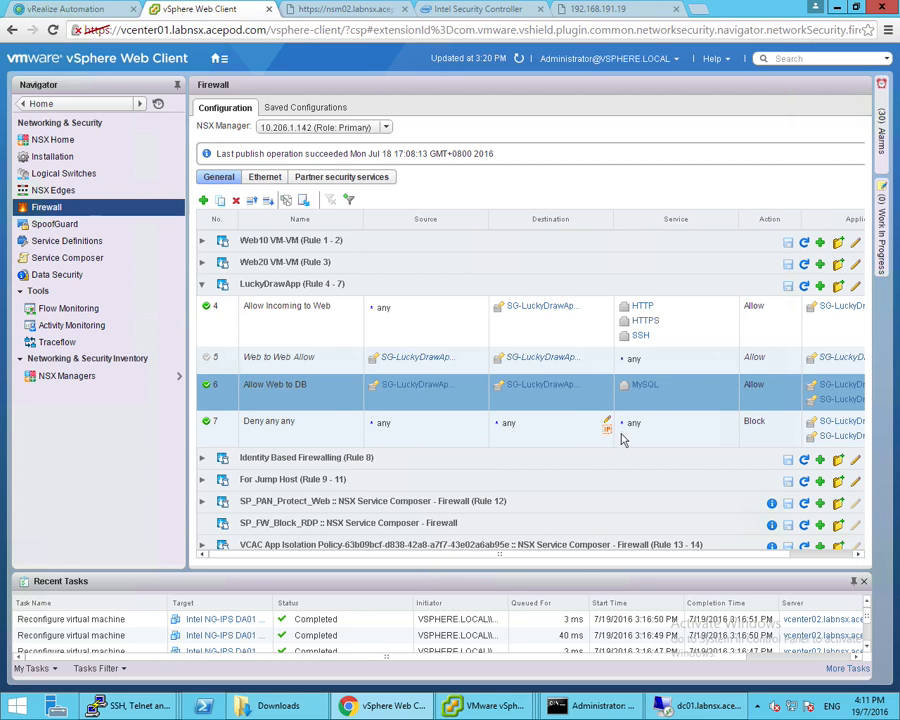
{"action": "mouse_move", "coordinate": [490, 705]}
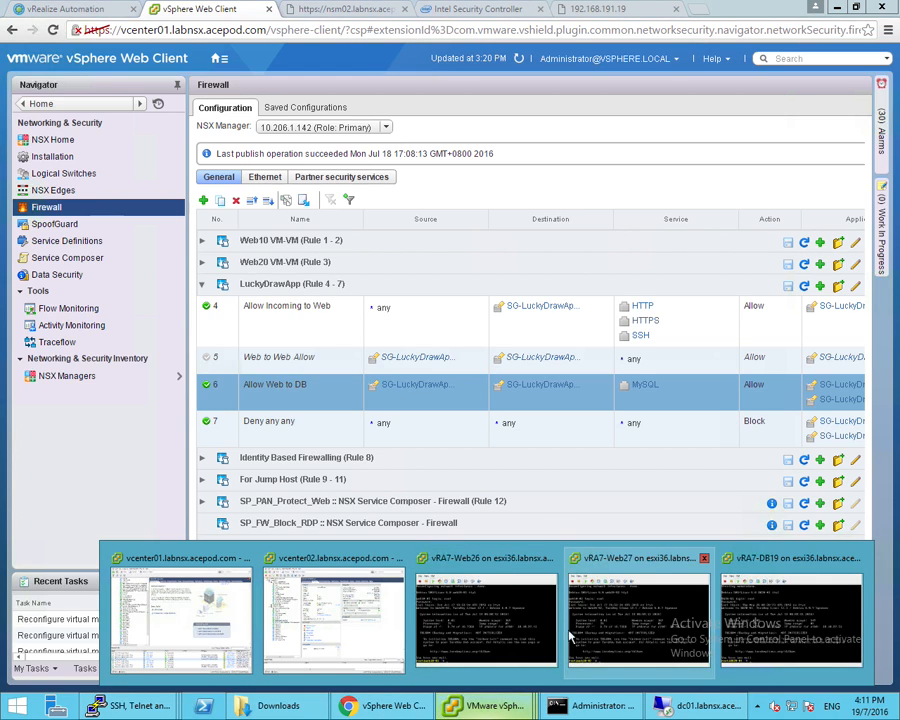
From the Web26 console, ping 10.10.97.12 and 10.10.97.51 and confirm both get no replies
{"action": "left_click", "coordinate": [498, 618]}
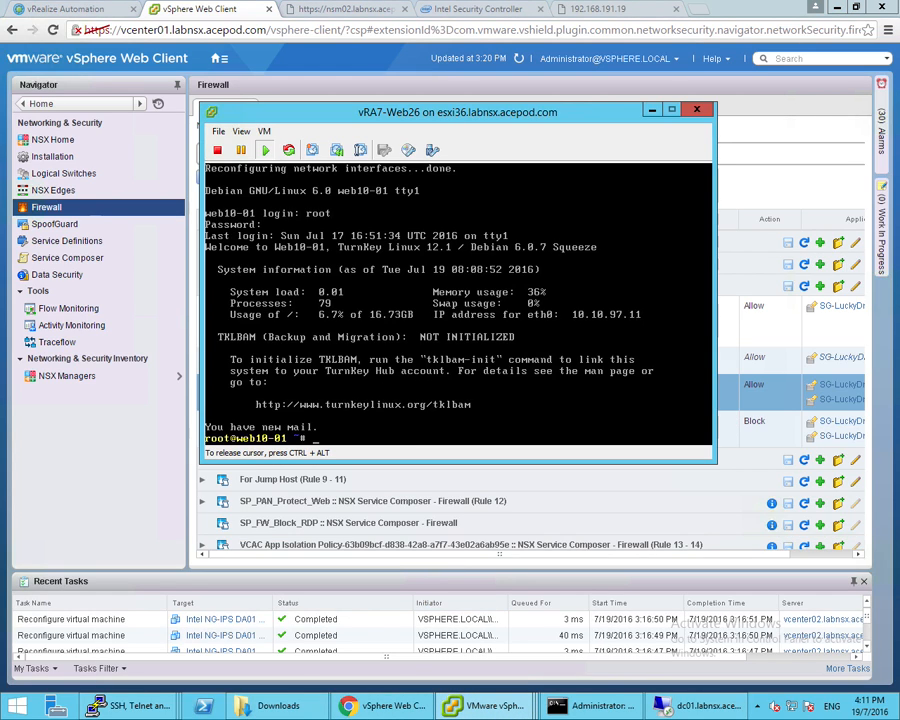
{"action": "type", "text": "10.10.97.12"}
{"action": "key", "text": "Return"}
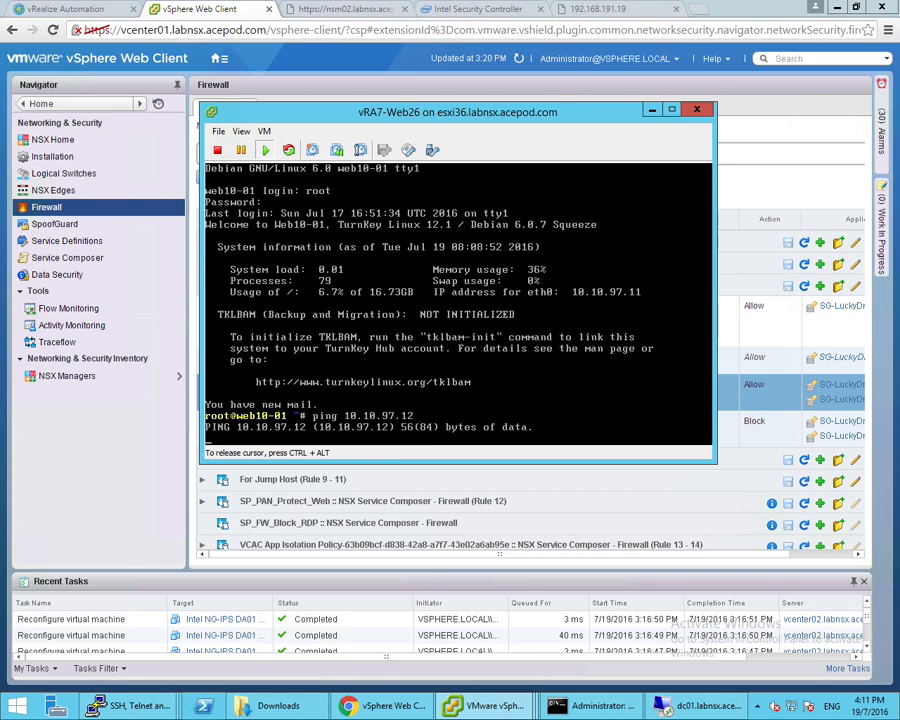
{"action": "key", "text": "ctrl+c"}
{"action": "key", "text": "Up"}
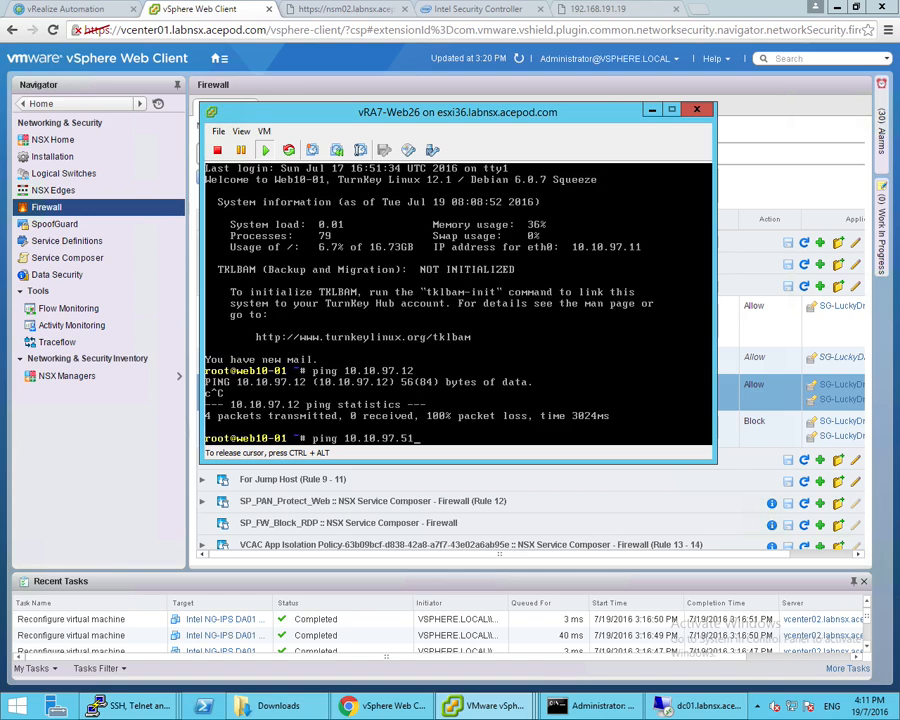
{"action": "type", "text": "51"}
{"action": "key", "text": "Return"}
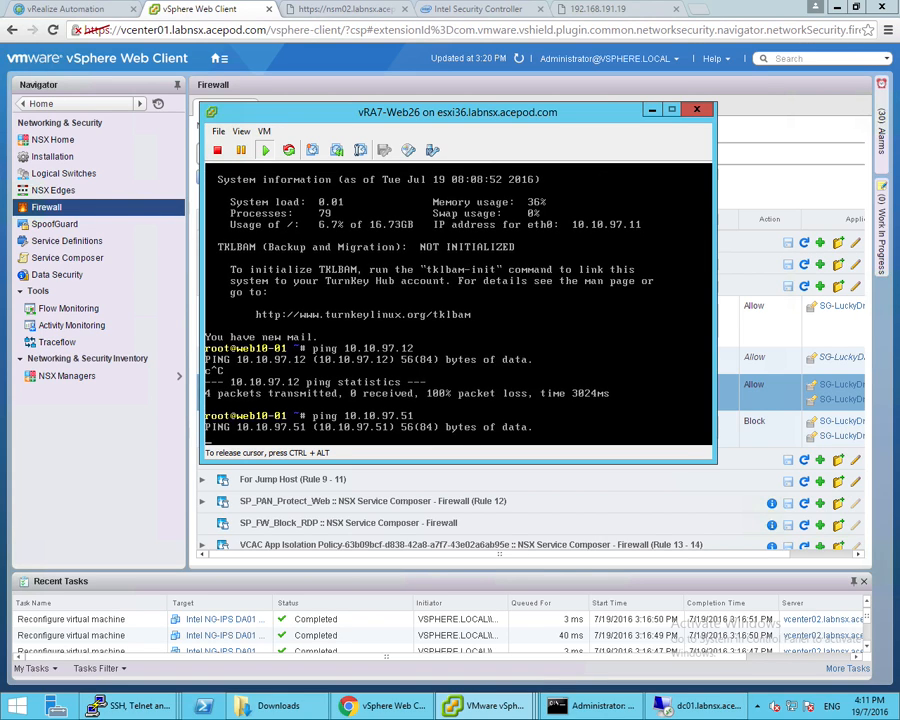
{"action": "key", "text": "ctrl+c"}
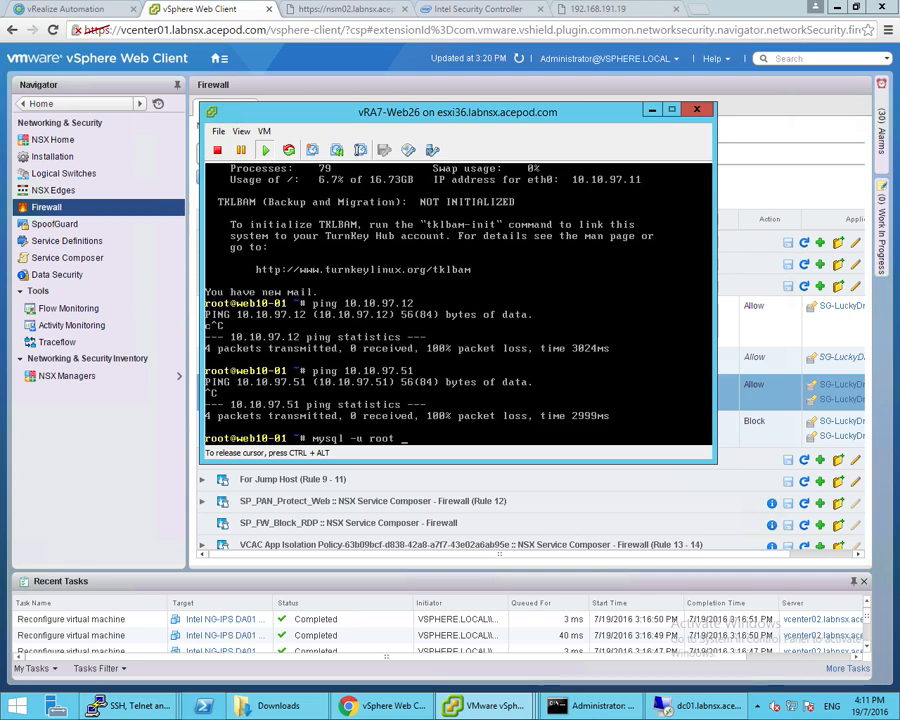
Connect with mysql -u root -h 10.10.97.51 -p, run show databases; and exit
{"action": "type", "text": "-h 10.10."}
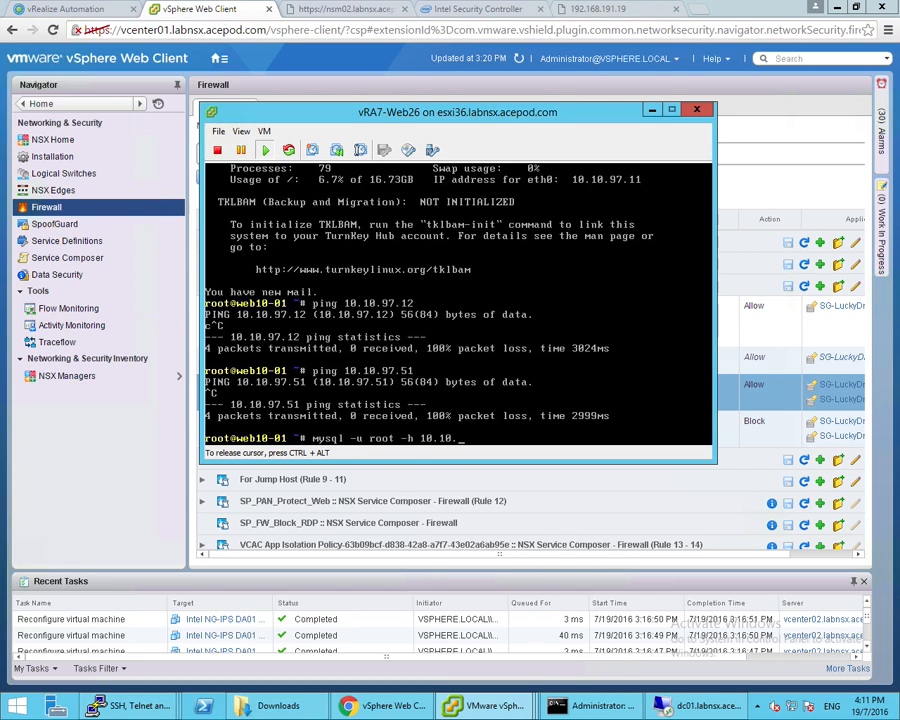
{"action": "type", "text": "97.51 -p"}
{"action": "key", "text": "Return"}
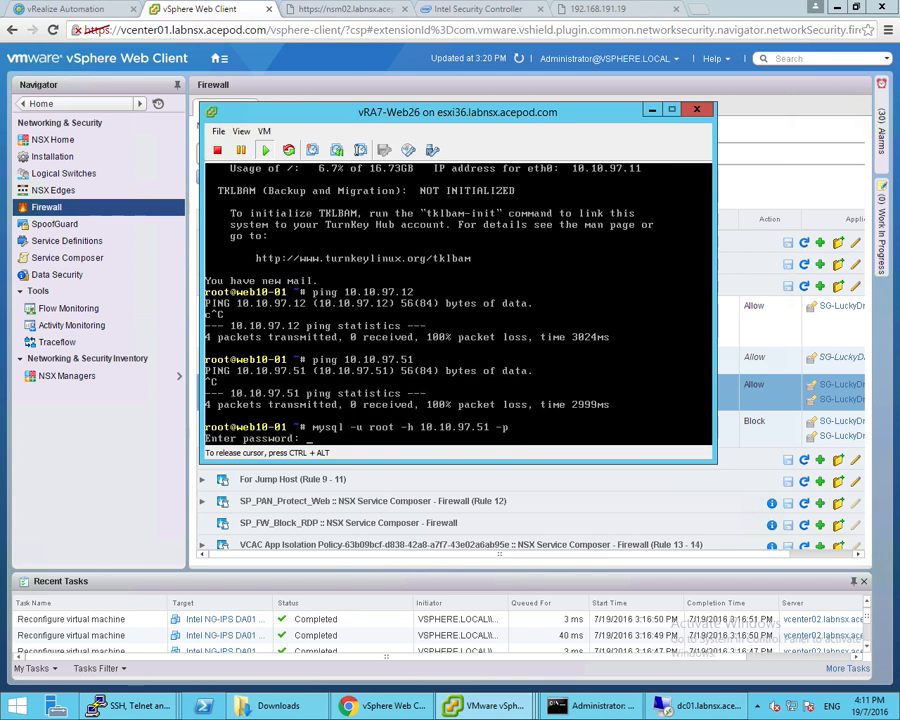
{"action": "key", "text": "Return"}
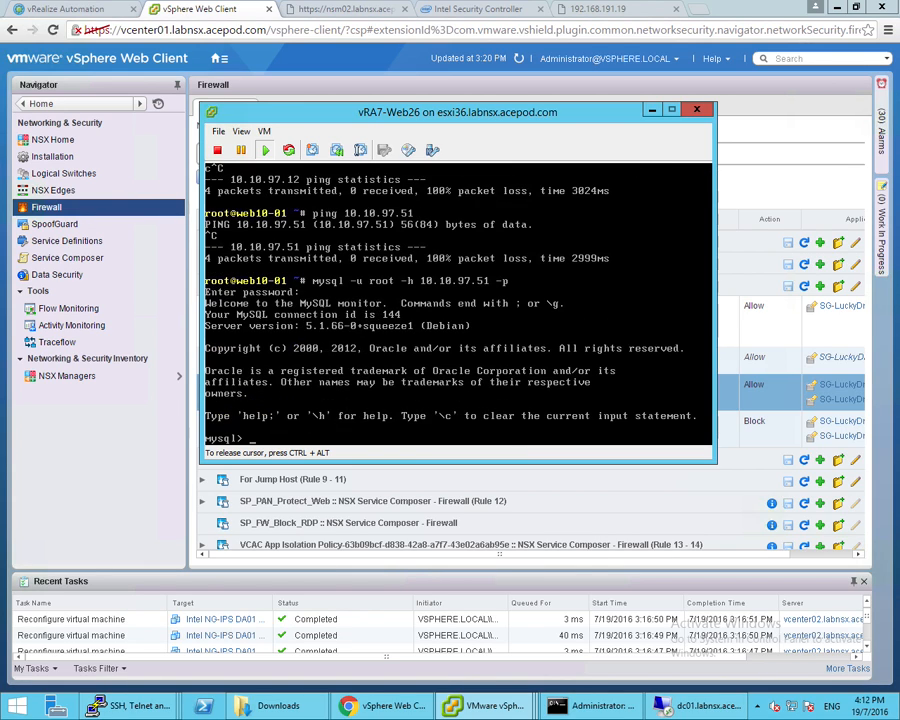
{"action": "type", "text": "show databases"}
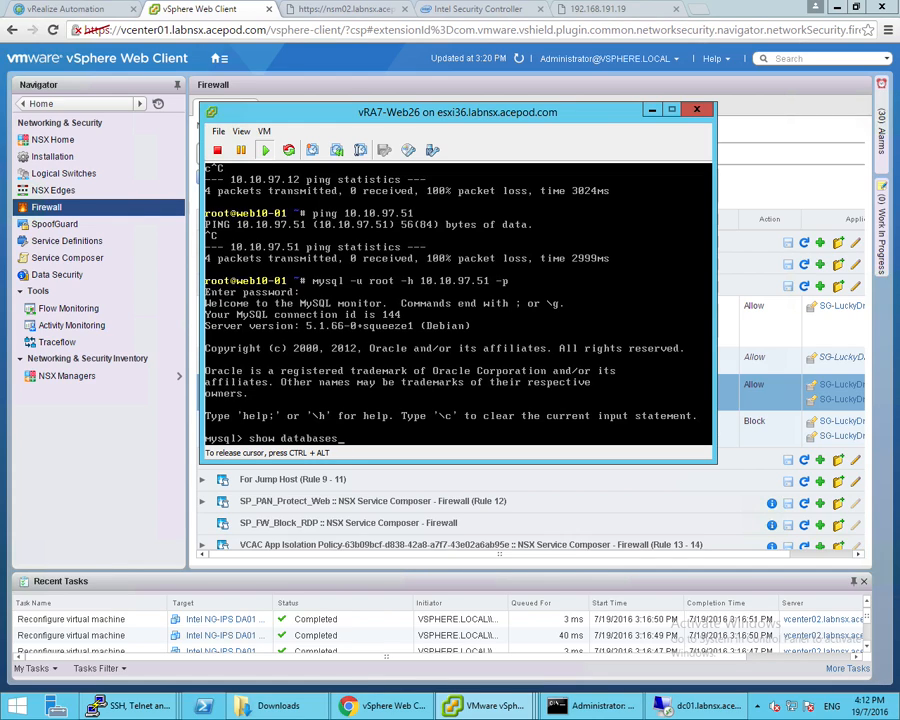
{"action": "type", "text": ";"}
{"action": "key", "text": "Return"}
{"action": "type", "text": "exit"}
{"action": "key", "text": "Return"}
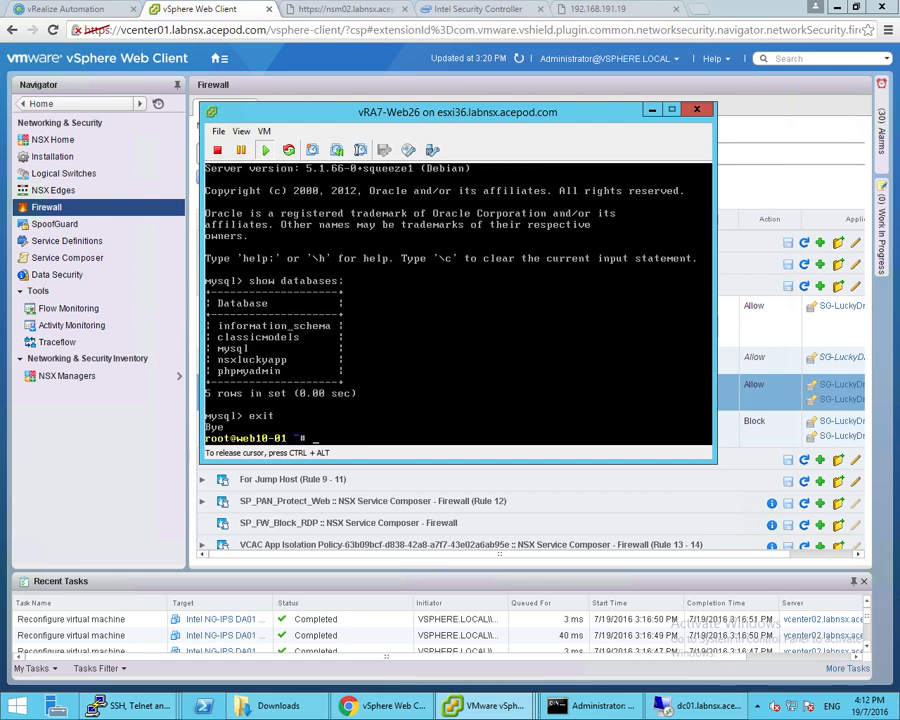
{"action": "key", "text": "ctrl+alt"}
{"action": "left_click_drag", "start_coordinate": [467, 114], "coordinate": [469, 187]}
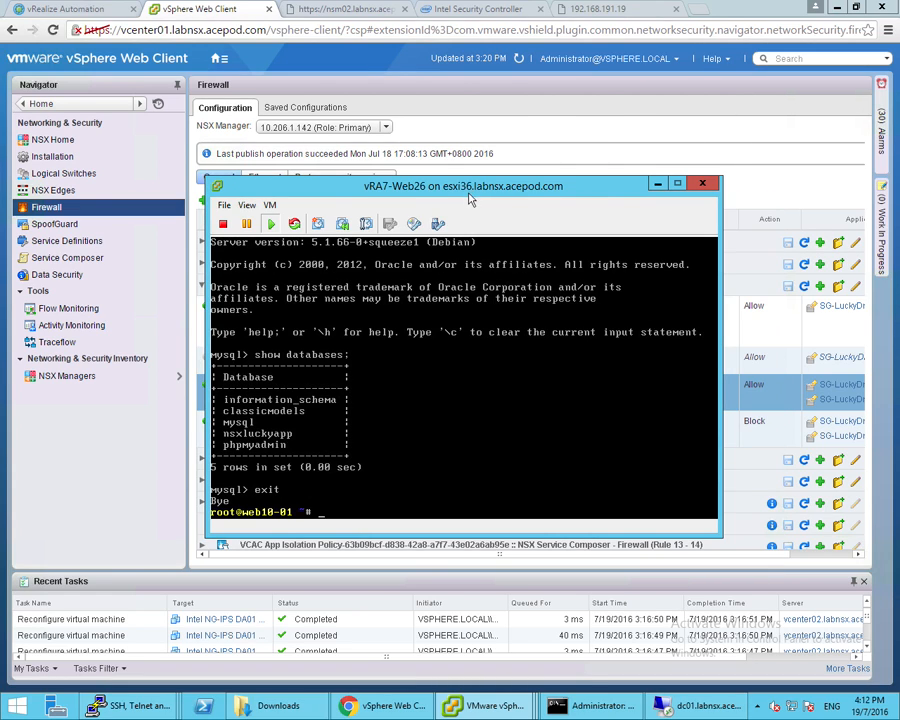
Tick rule 5 Web to Web Allow in the NSX firewall and publish the changes
{"action": "left_click", "coordinate": [140, 476]}
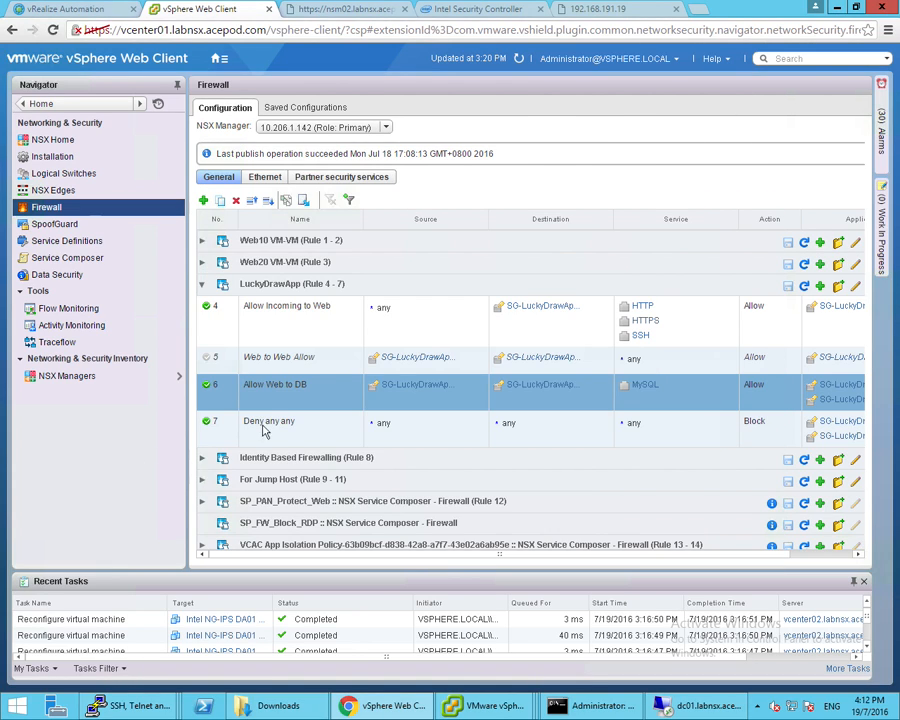
{"action": "left_click", "coordinate": [206, 360]}
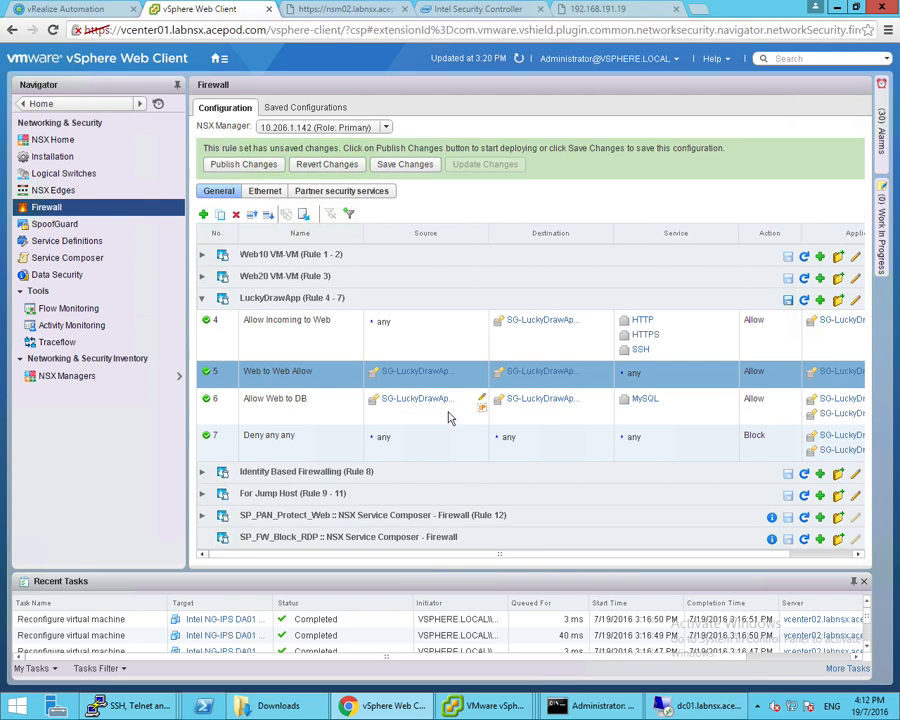
{"action": "left_click", "coordinate": [245, 165]}
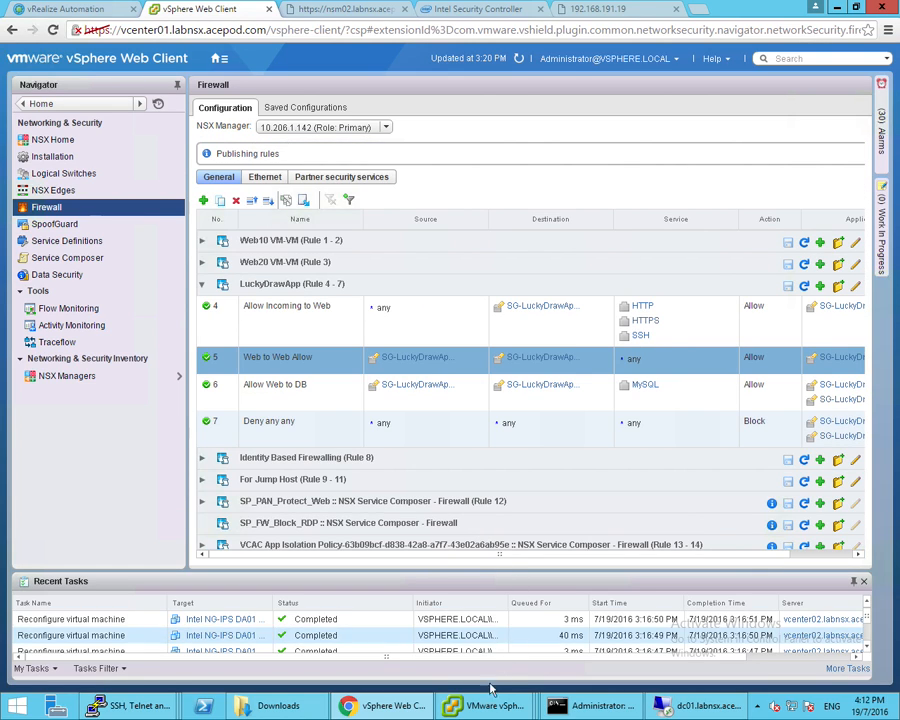
{"action": "mouse_move", "coordinate": [492, 705]}
{"action": "left_click", "coordinate": [546, 643]}
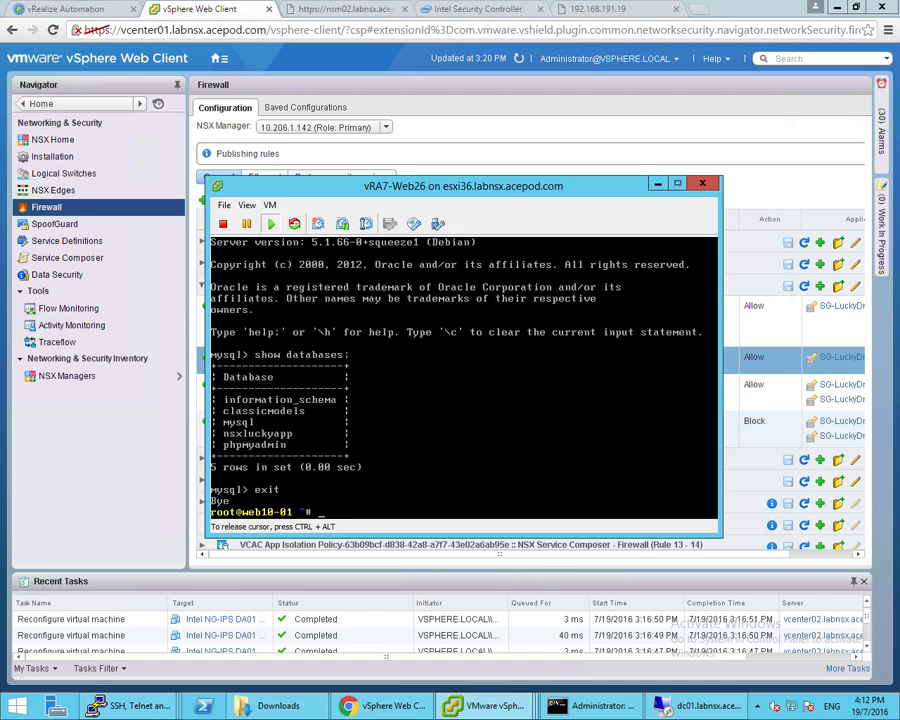
Ping 10.10.97.12 again from Web26 and confirm 4 replies received with 0% loss
{"action": "type", "text": "mysql -u root -h 10.10.97.51 -p"}
{"action": "key", "text": "ctrl+u"}
{"action": "type", "text": "ping 10.10.97.12"}
{"action": "key", "text": "Return"}
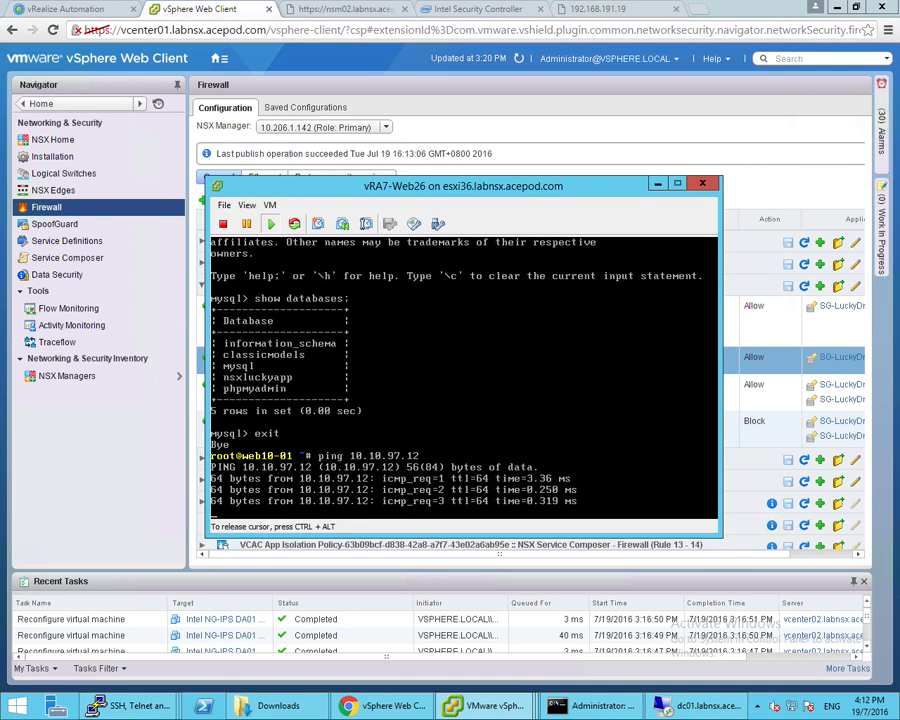
{"action": "key", "text": "ctrl+c"}
{"action": "key", "text": "ctrl+alt"}
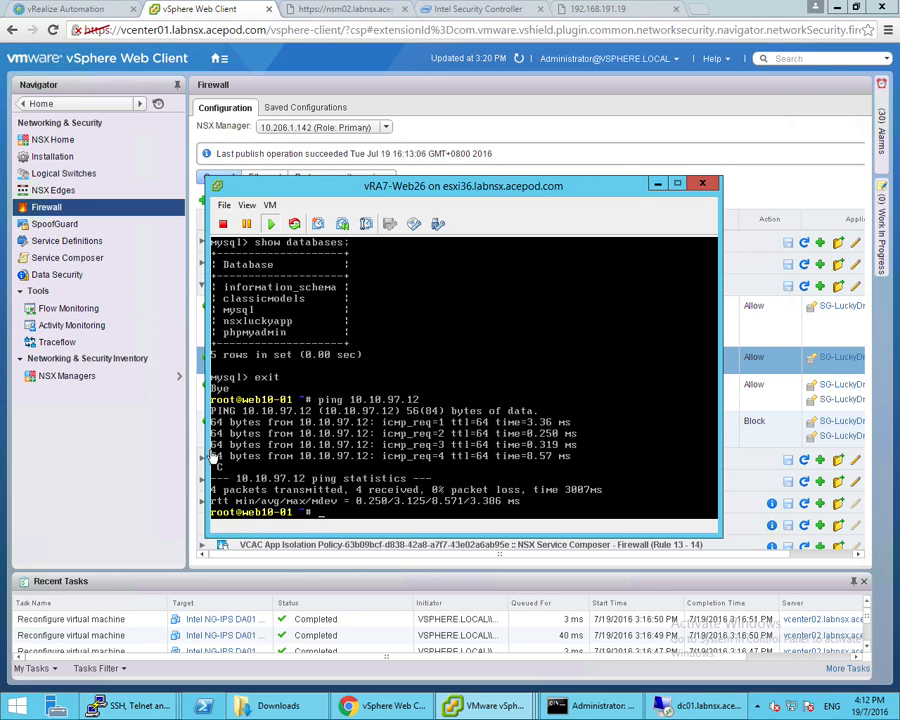
{"action": "left_click", "coordinate": [157, 478]}
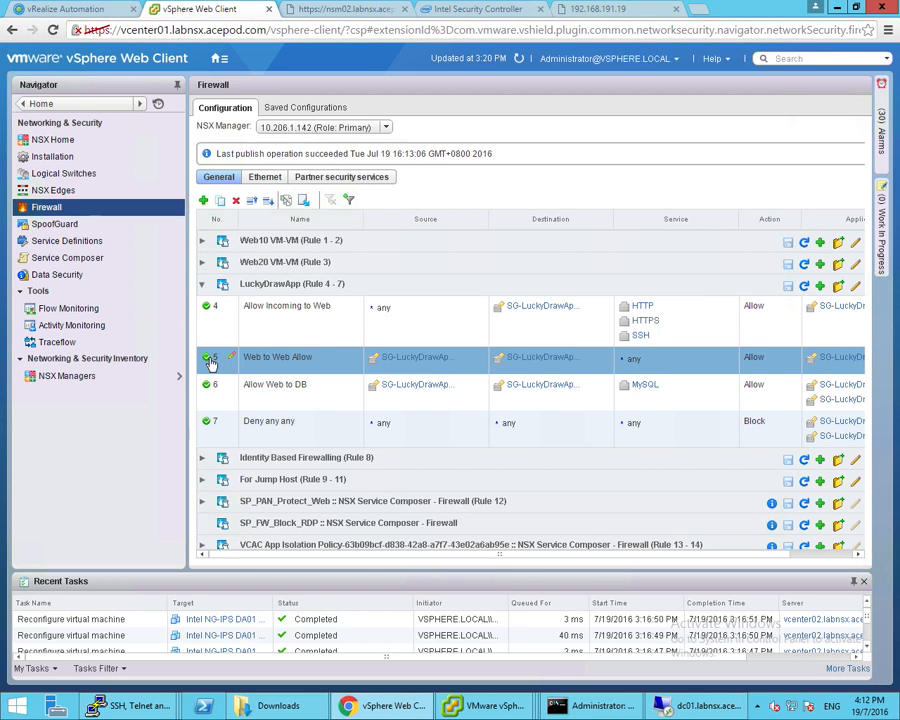
Untick rule 5 Web to Web Allow and publish the firewall changes
{"action": "left_click", "coordinate": [207, 359]}
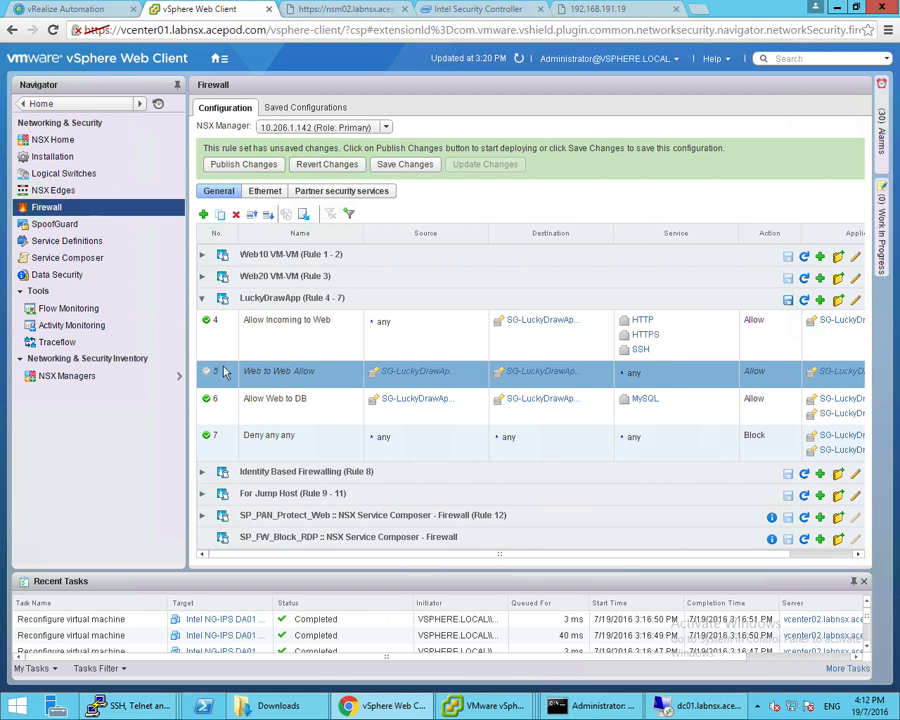
{"action": "left_click", "coordinate": [243, 166]}
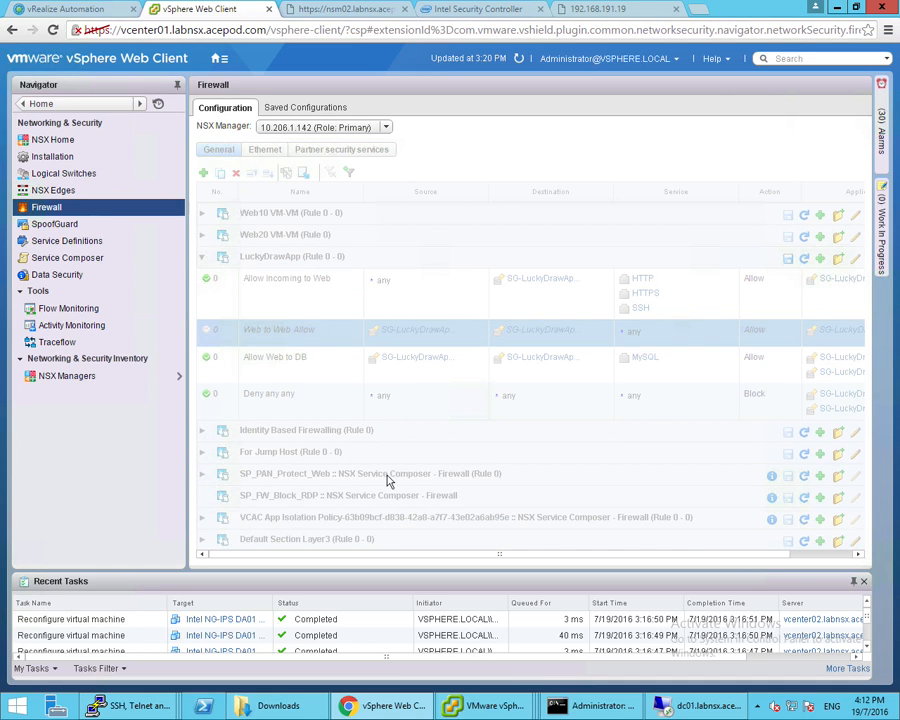